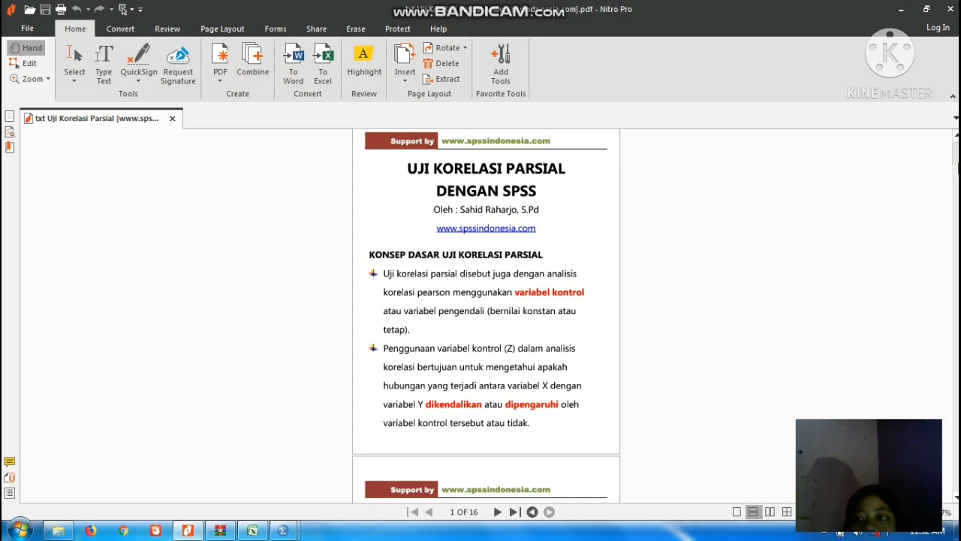
# Read the handout's sections on the partial correlation concept, positive and negative relationships, and the correlation strength categories.
pyautogui.scroll(-4, 123, 9)
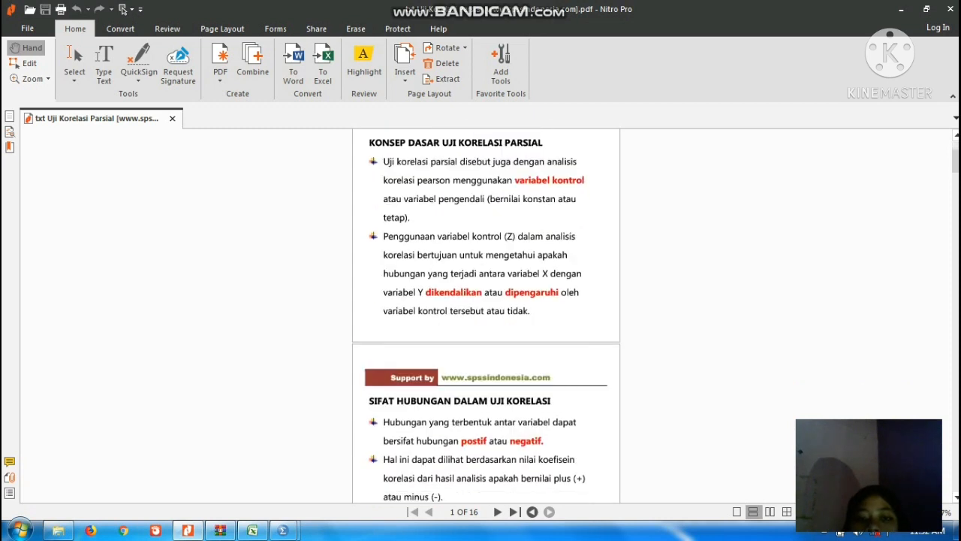
pyautogui.scroll(-2, 123, 9)
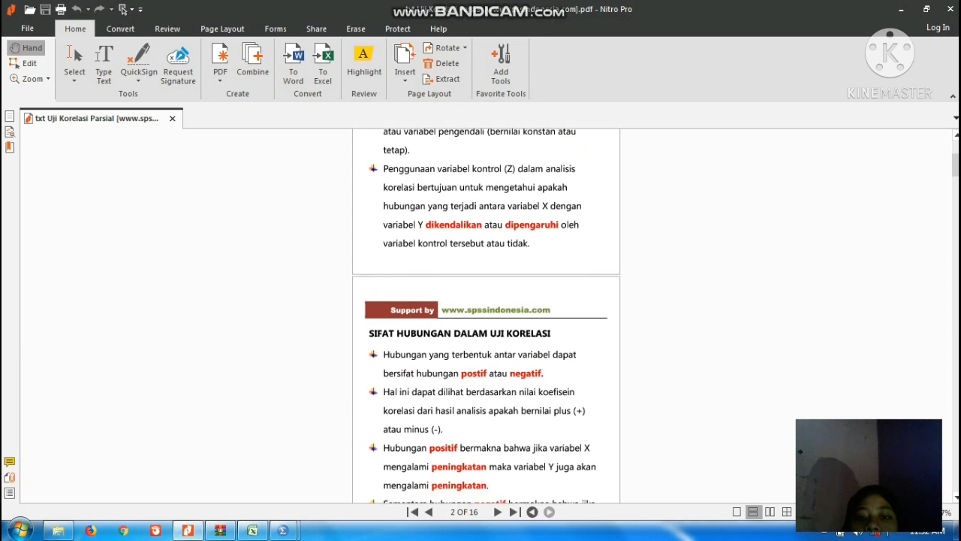
pyautogui.scroll(-1, 123, 9)
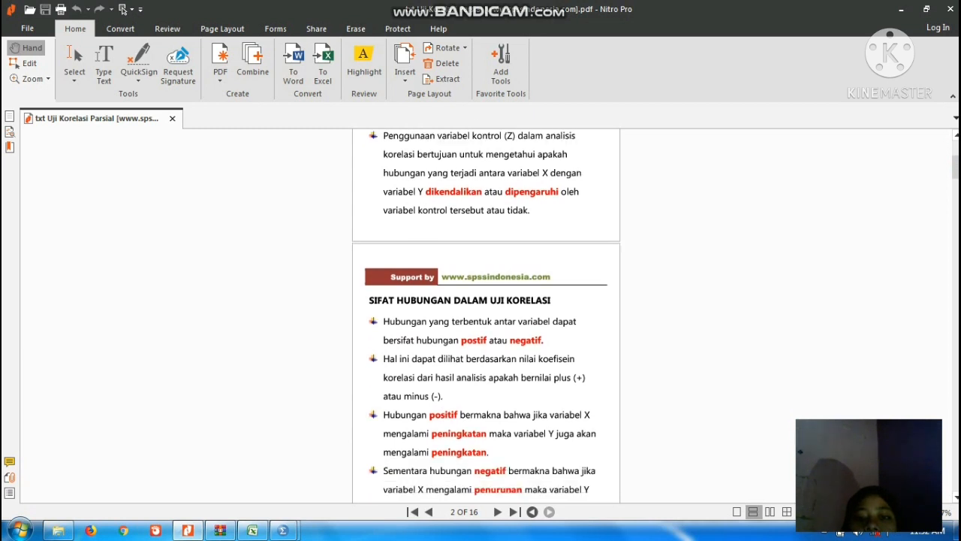
pyautogui.scroll(-2, 122, 9)
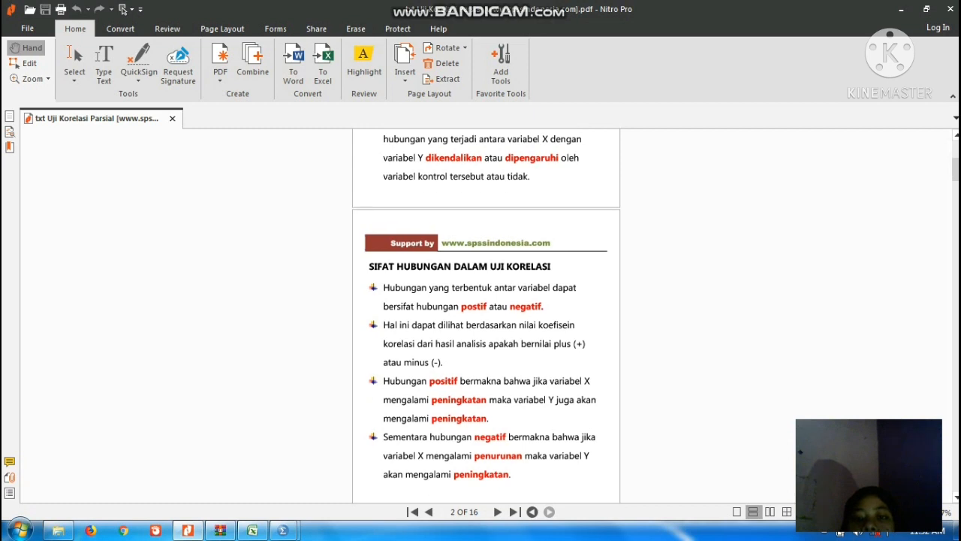
pyautogui.scroll(1, 122, 9)
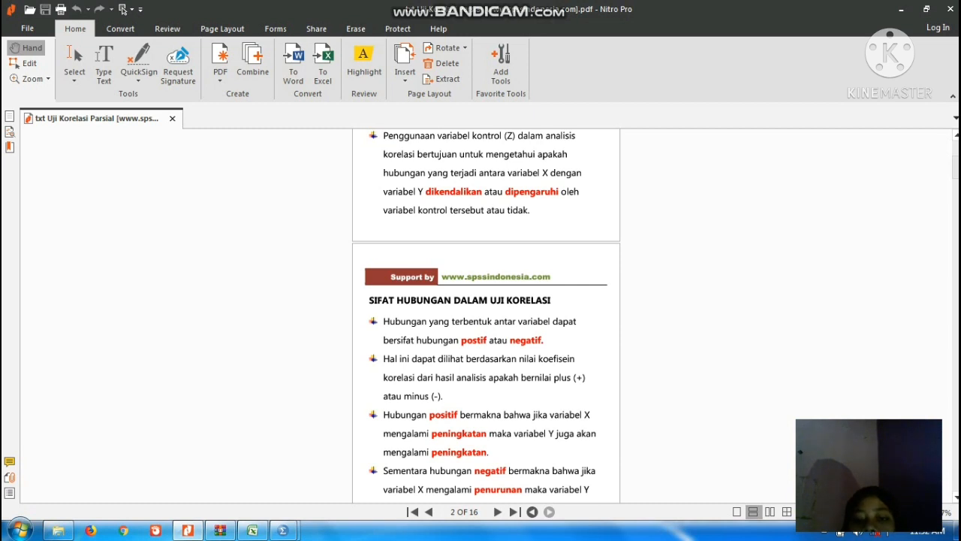
pyautogui.scroll(-1, 486, 315)
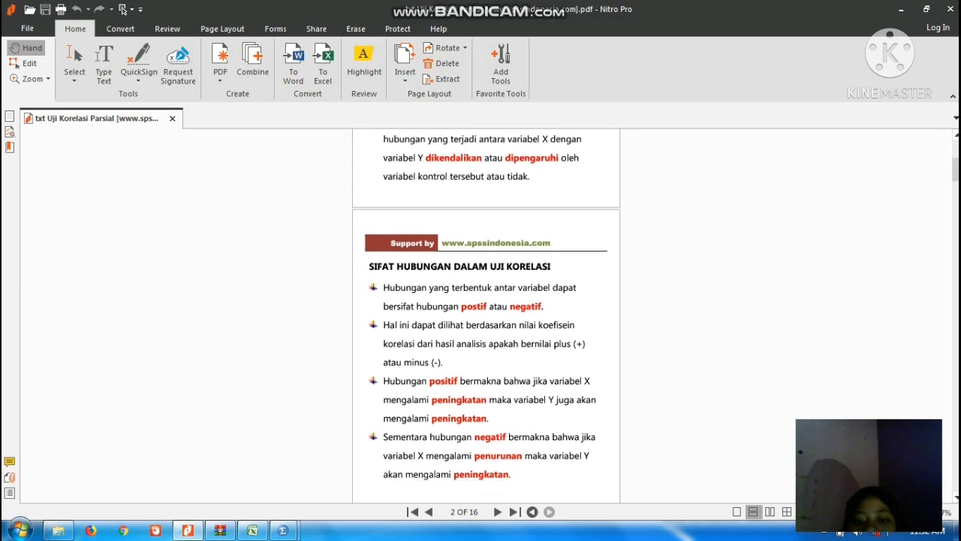
pyautogui.scroll(-1, 486, 316)
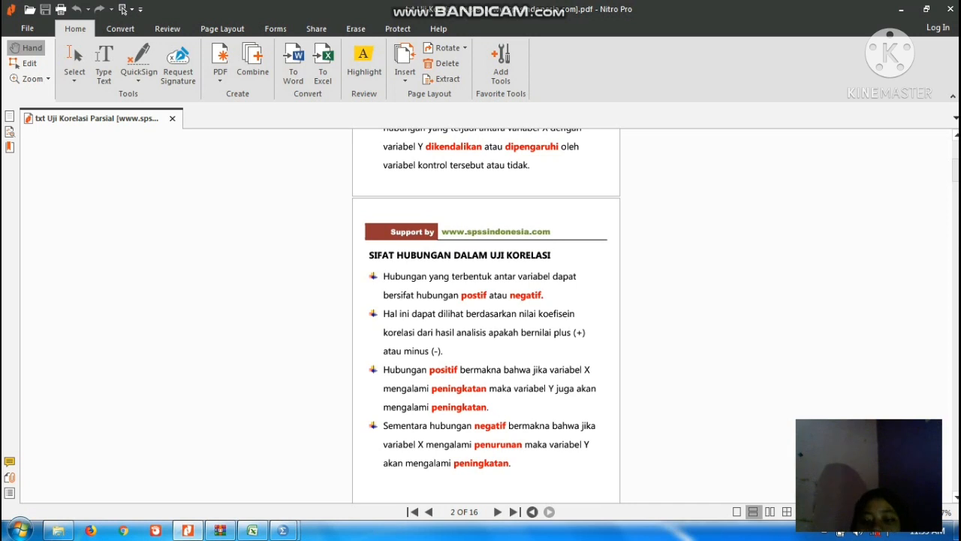
pyautogui.scroll(-6, 486, 315)
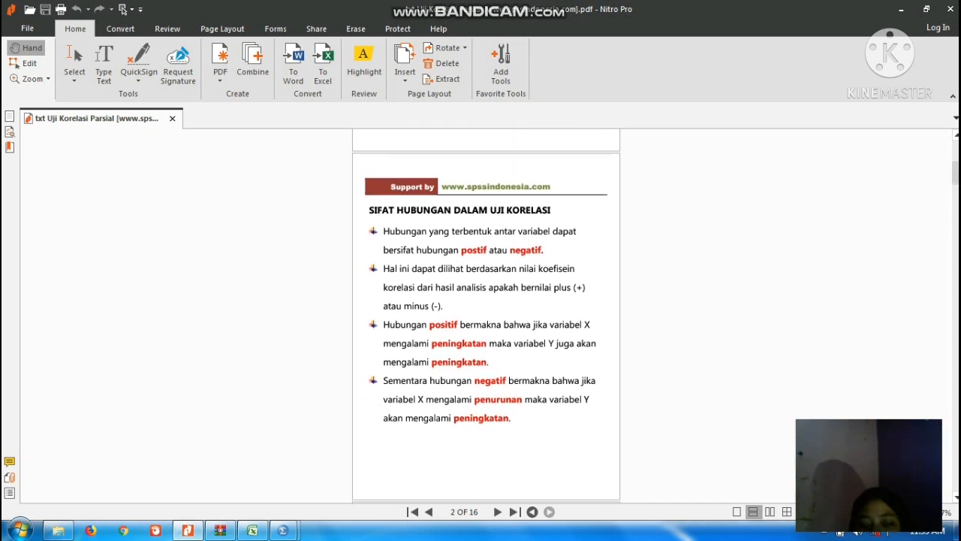
pyautogui.scroll(-2, 487, 316)
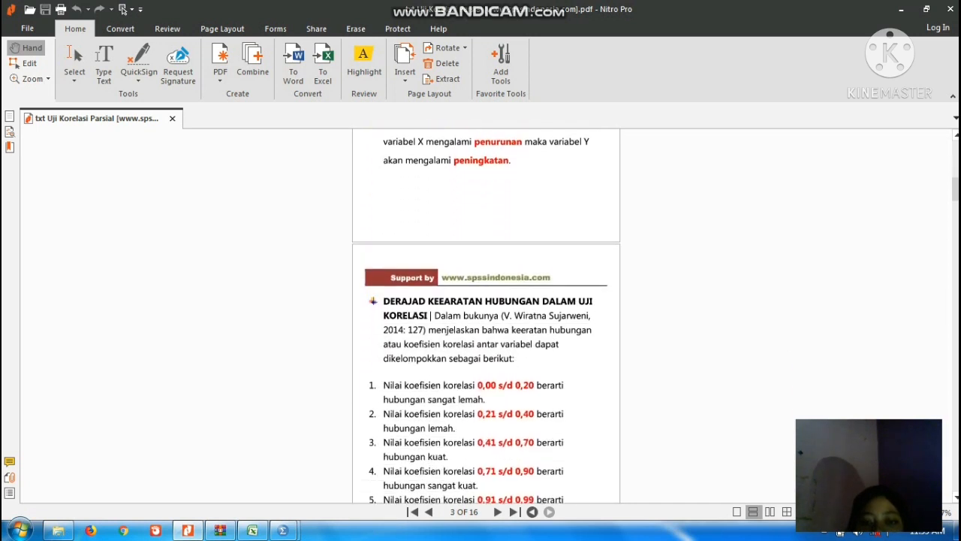
pyautogui.scroll(-2, 486, 316)
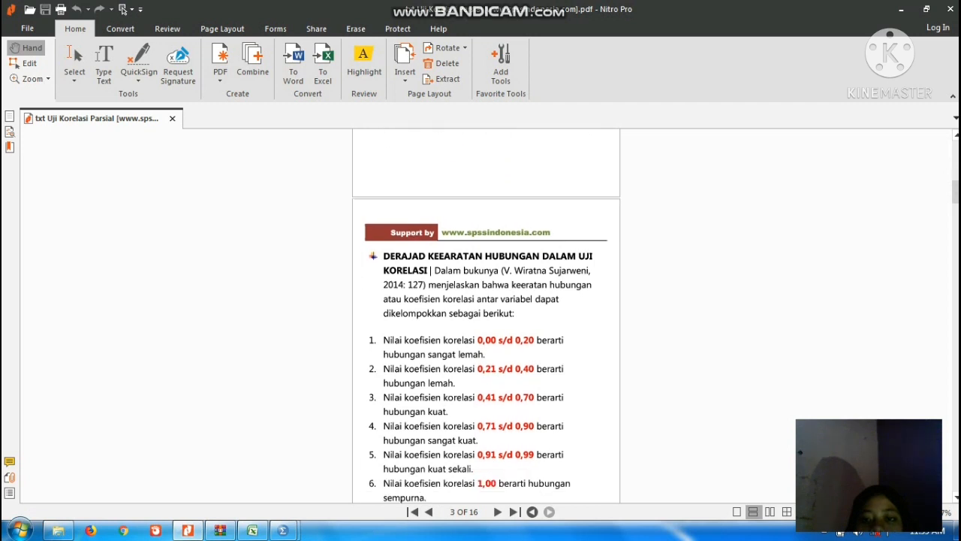
pyautogui.scroll(-1, 487, 315)
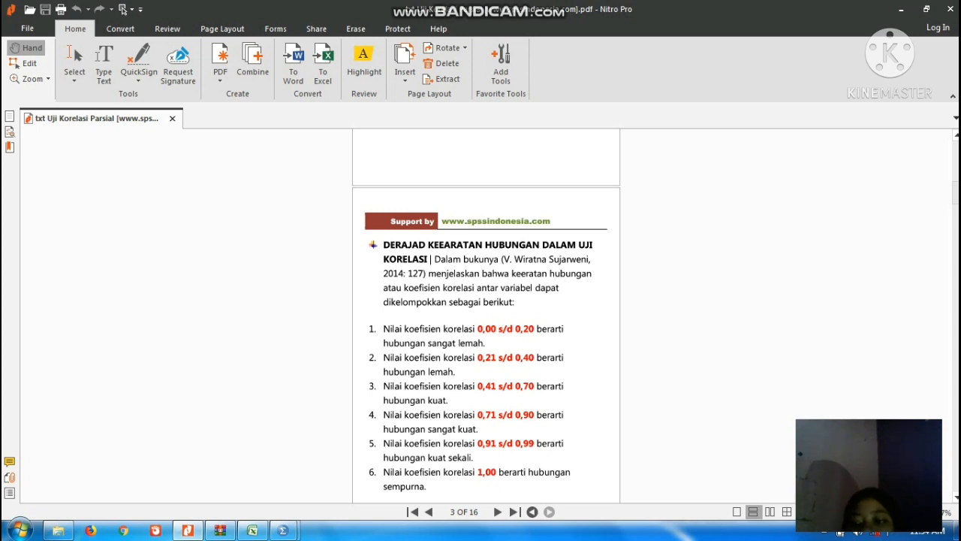
# Read the handout's sections on the basic assumptions, the IQ and IPK example case, the SPSS analysis stages and the normality test criteria.
pyautogui.scroll(-5, 486, 315)
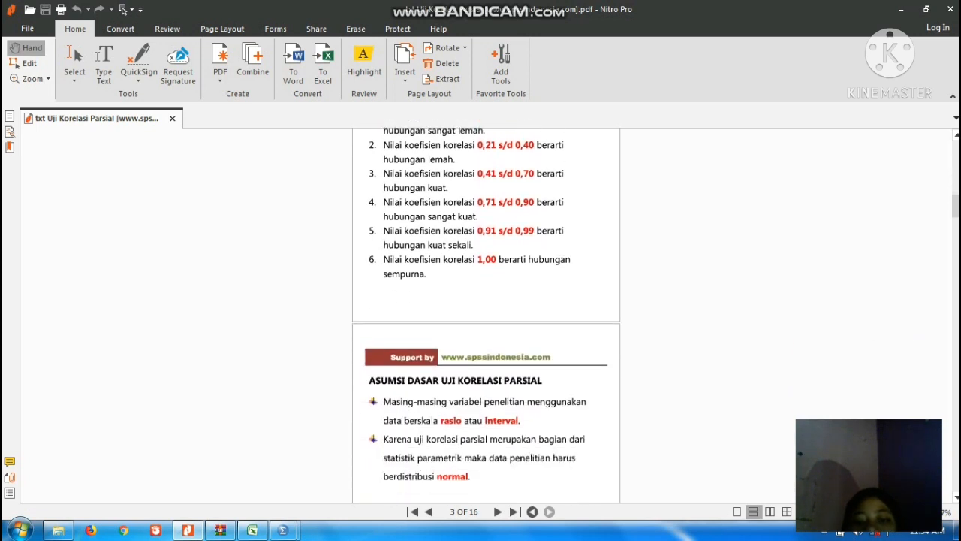
pyautogui.scroll(-1, 485, 316)
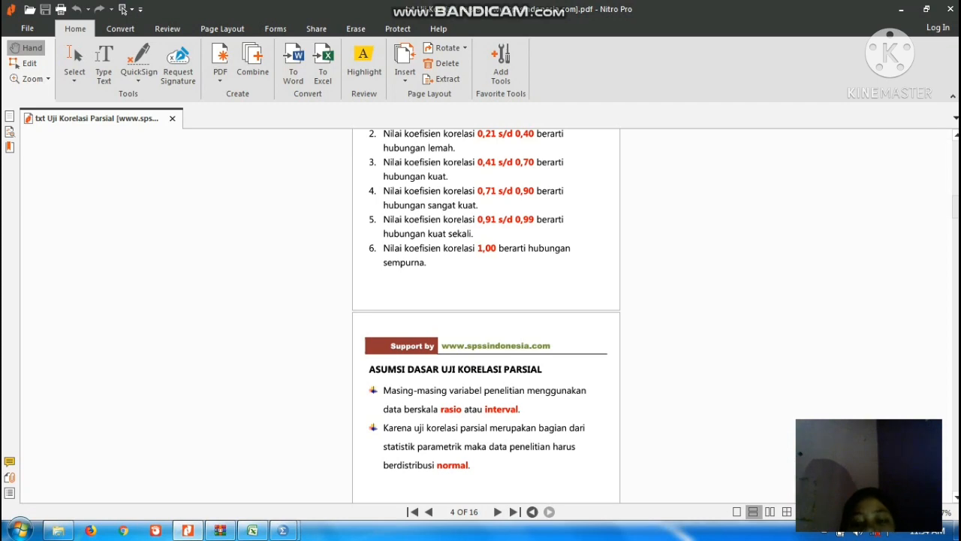
pyautogui.scroll(-8, 486, 315)
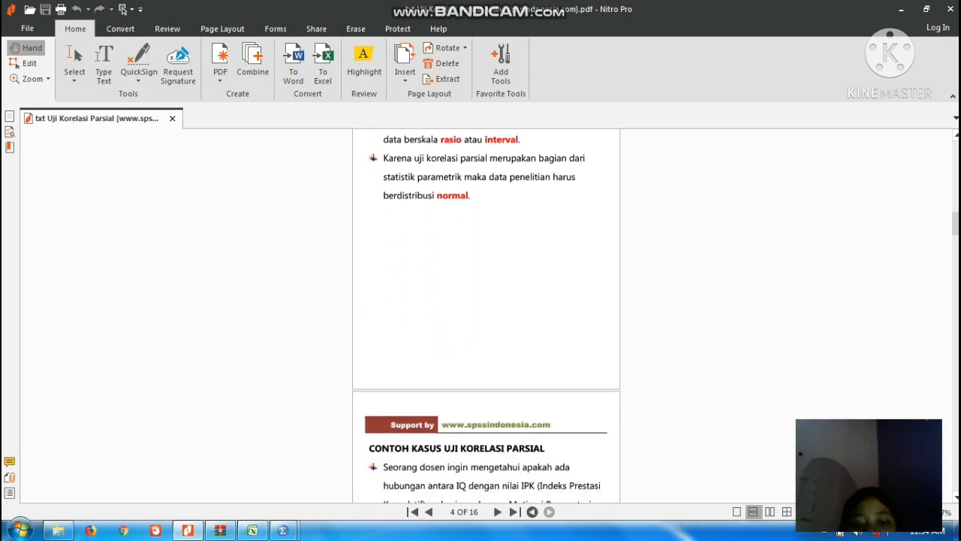
pyautogui.scroll(-15, 486, 315)
pyautogui.scroll(2, 485, 316)
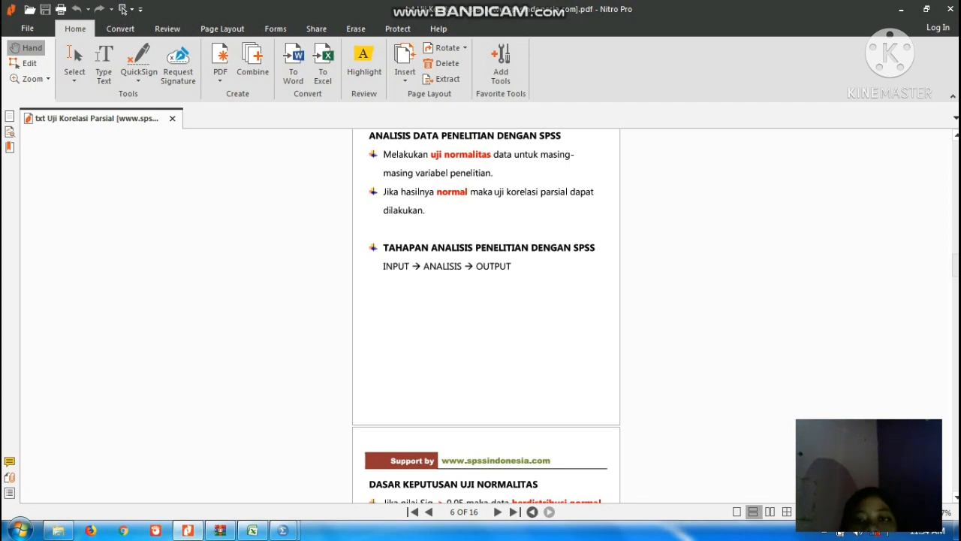
pyautogui.scroll(-2, 486, 316)
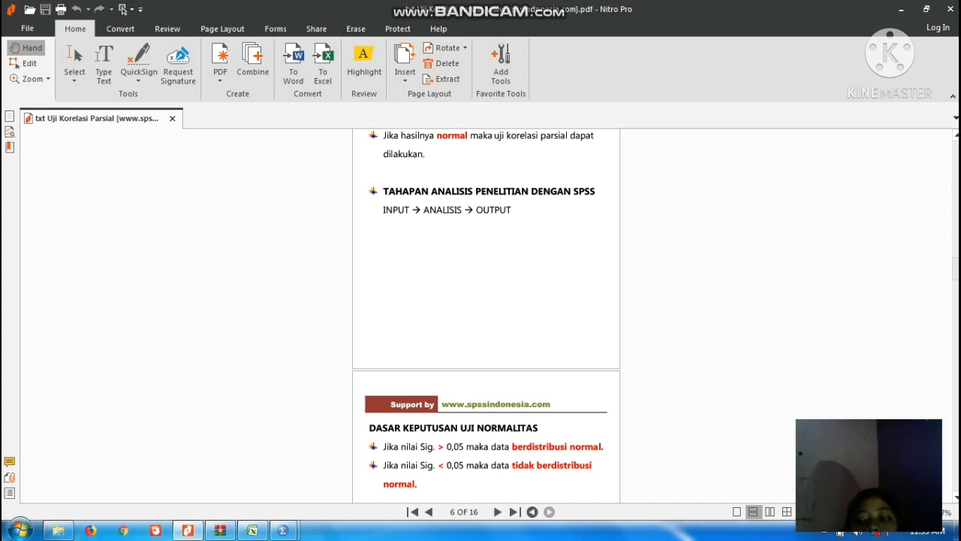
pyautogui.scroll(1, 486, 315)
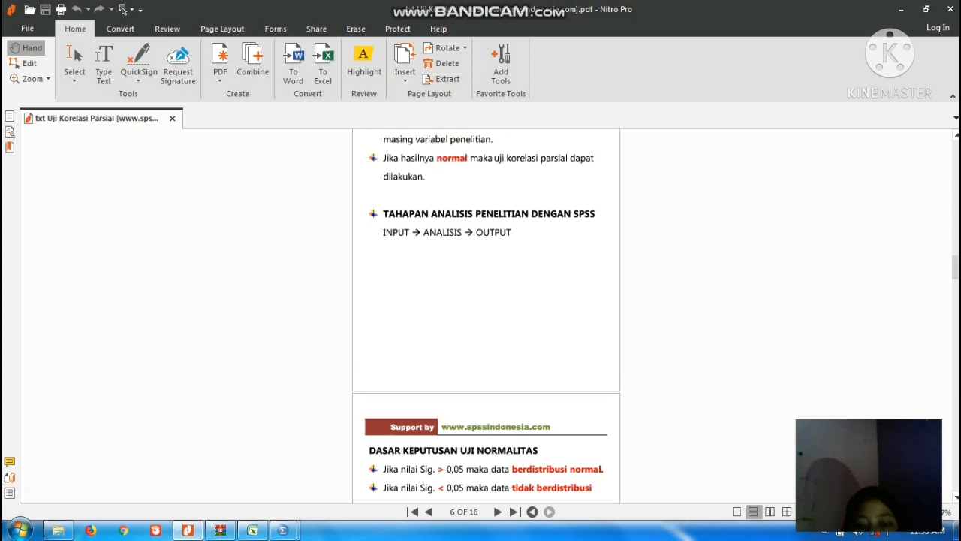
pyautogui.scroll(-6, 485, 315)
pyautogui.scroll(-5, 486, 316)
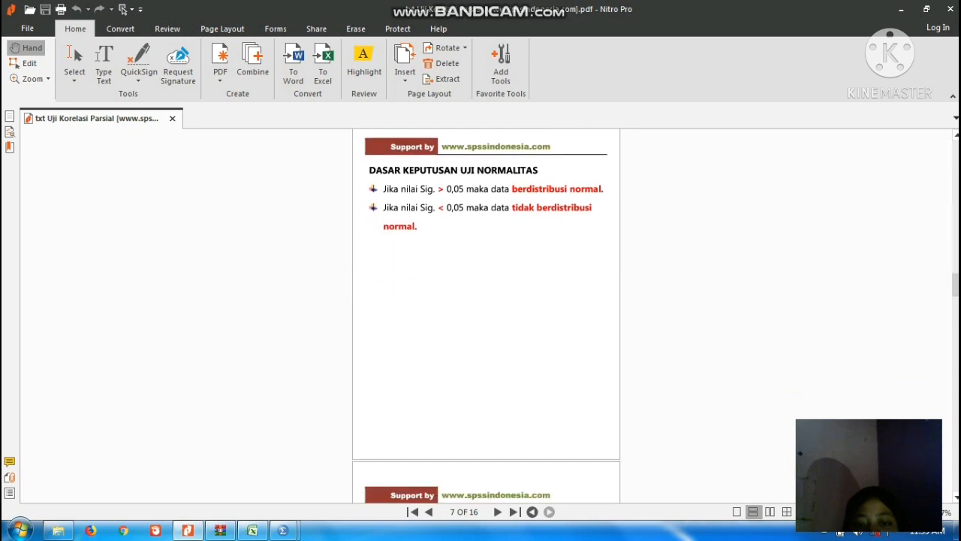
pyautogui.scroll(8, 486, 316)
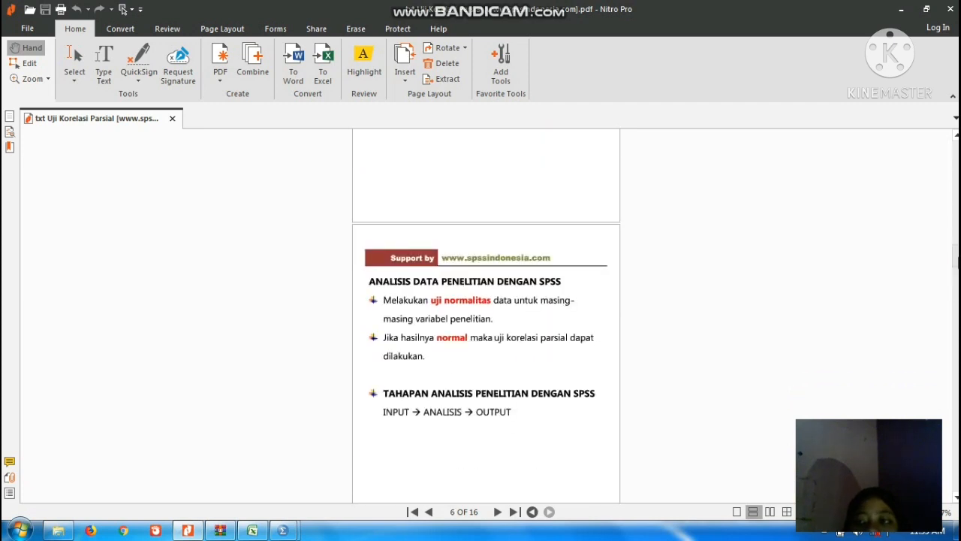
pyautogui.scroll(5, 485, 315)
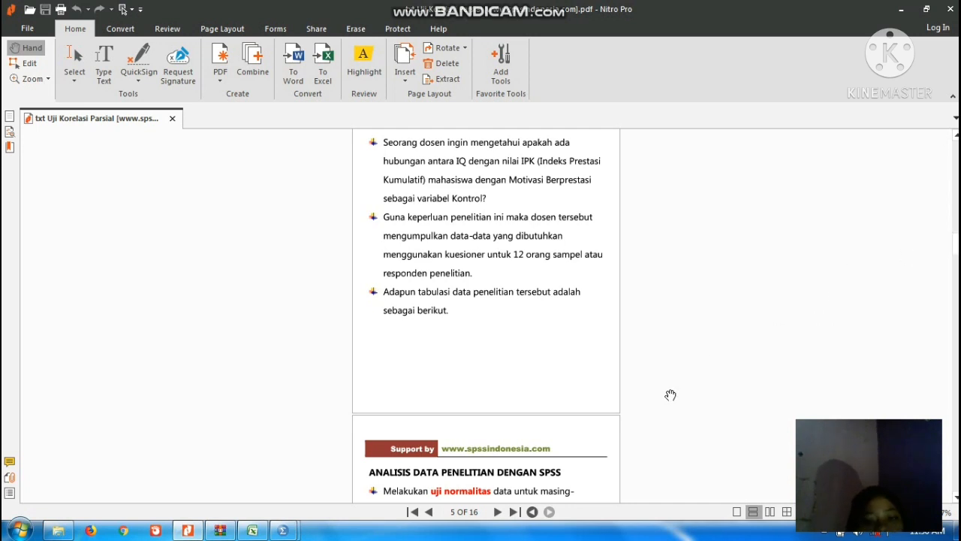
# Switch to the Excel workbook and copy the IQ, IPK and Motivasi values in C3:E14 without the headers.
pyautogui.click(253, 530)
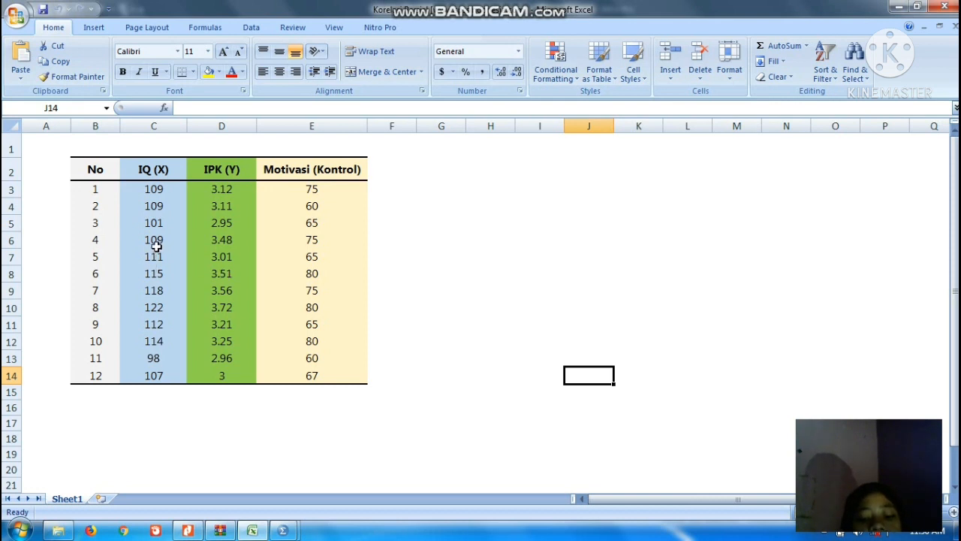
pyautogui.click(154, 192)
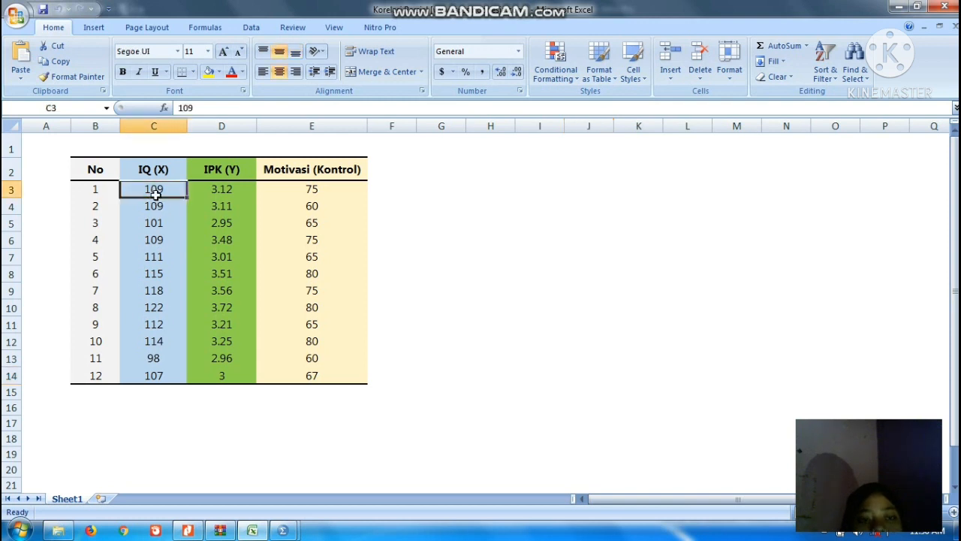
pyautogui.moveTo(153, 192); pyautogui.dragTo(287, 371)
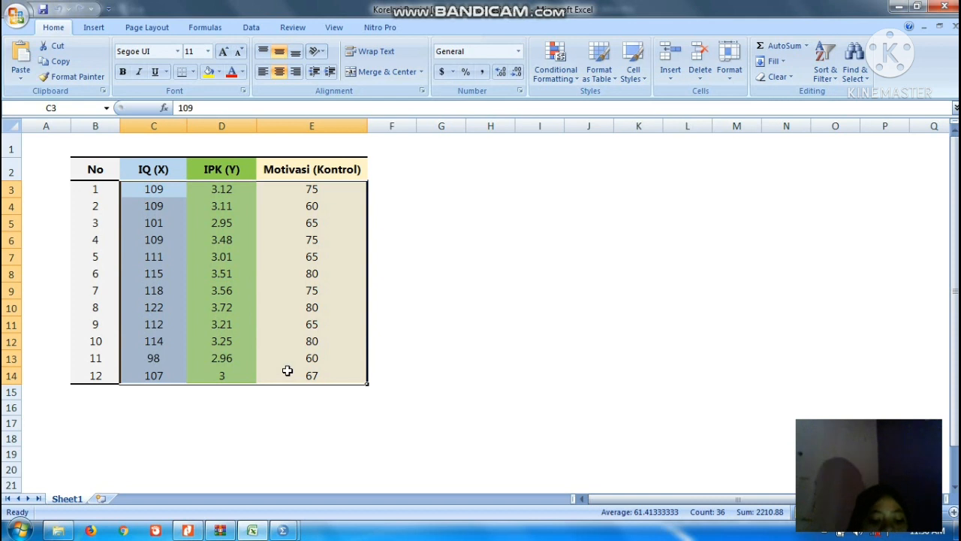
pyautogui.hotkey('ctrl', 'c')
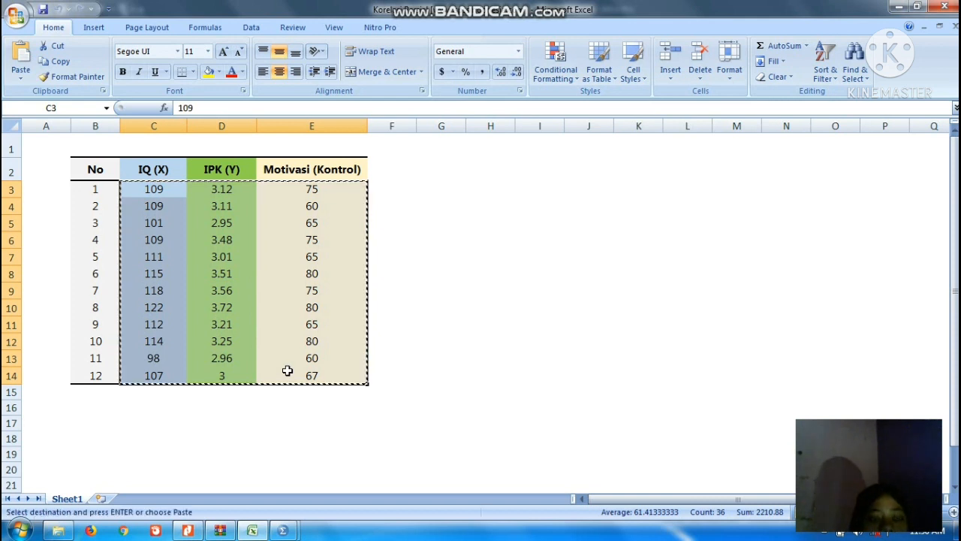
# Switch to the SPSS Data Editor and paste the copied values into the empty data sheet, starting at row 1 of the first column.
pyautogui.click(283, 531)
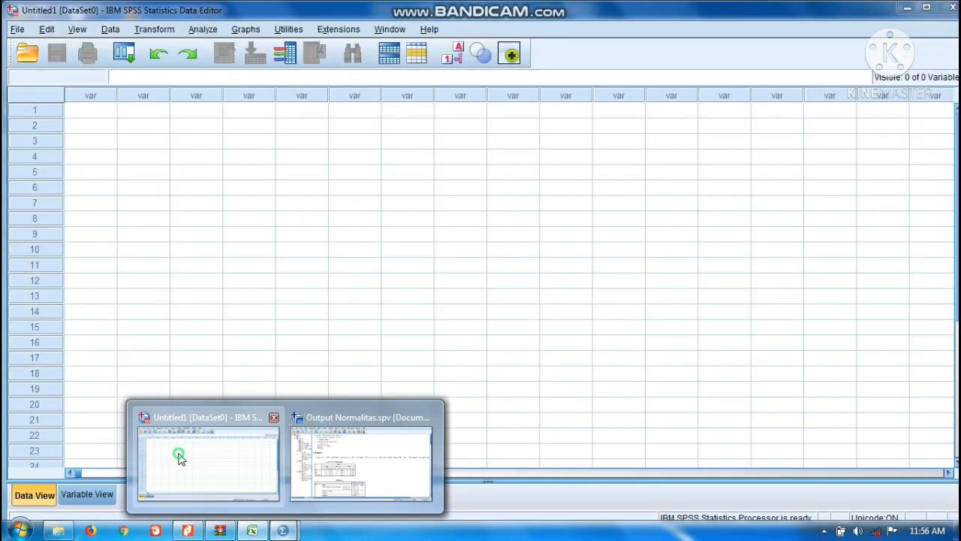
pyautogui.click(180, 456)
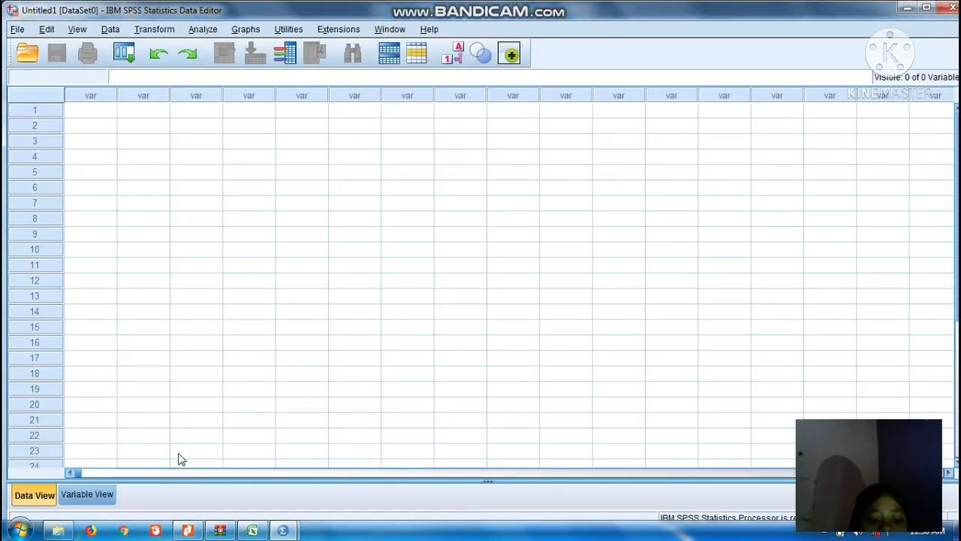
pyautogui.click(82, 116)
pyautogui.hotkey('ctrl', 'v')
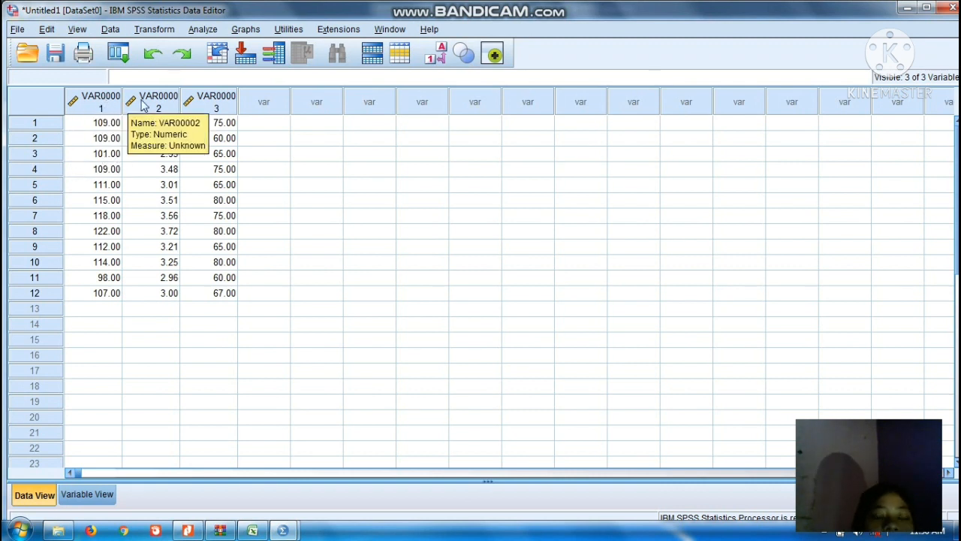
pyautogui.click(94, 102)
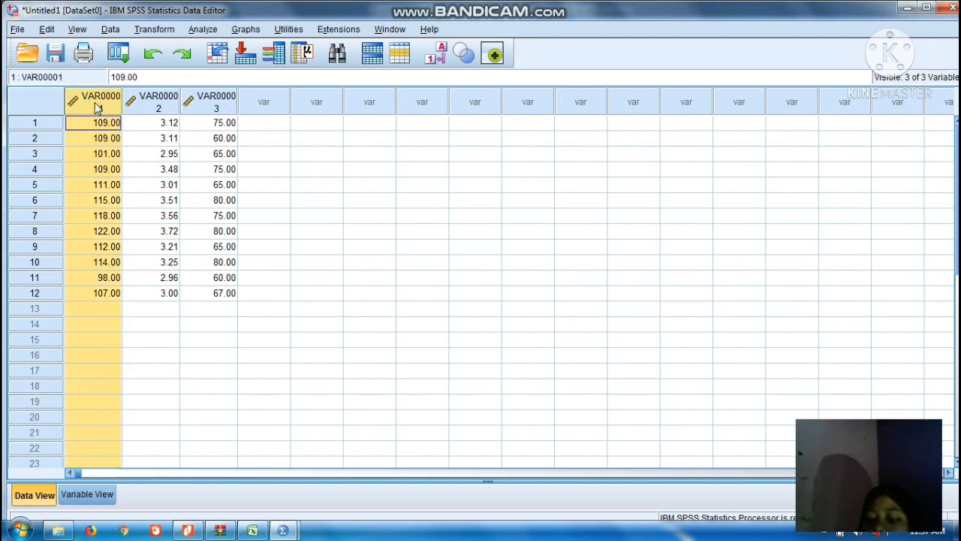
pyautogui.hotkey('shift', 'Right')
pyautogui.hotkey('shift', 'Right')
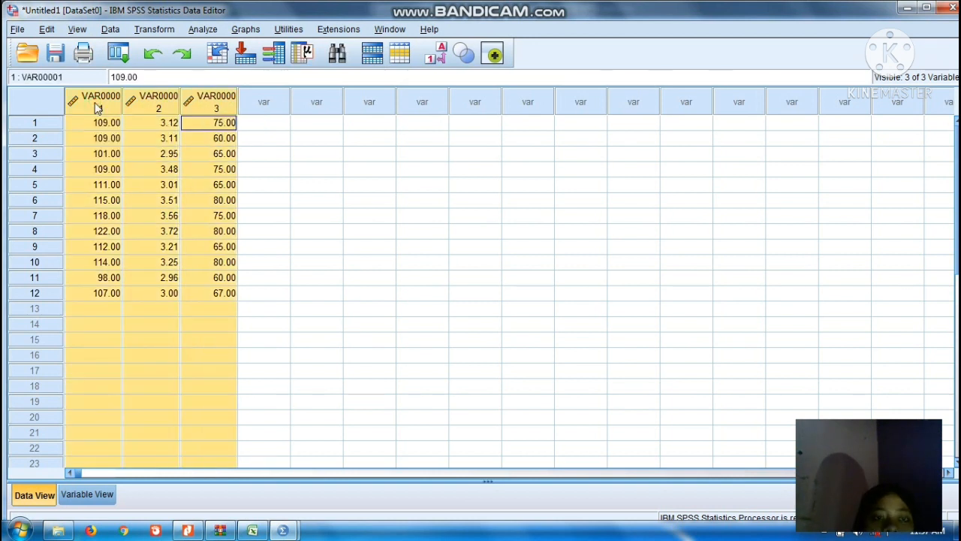
# Rename the three pasted variables in the variable definitions as X, Y and Z, in that order.
pyautogui.click(87, 494)
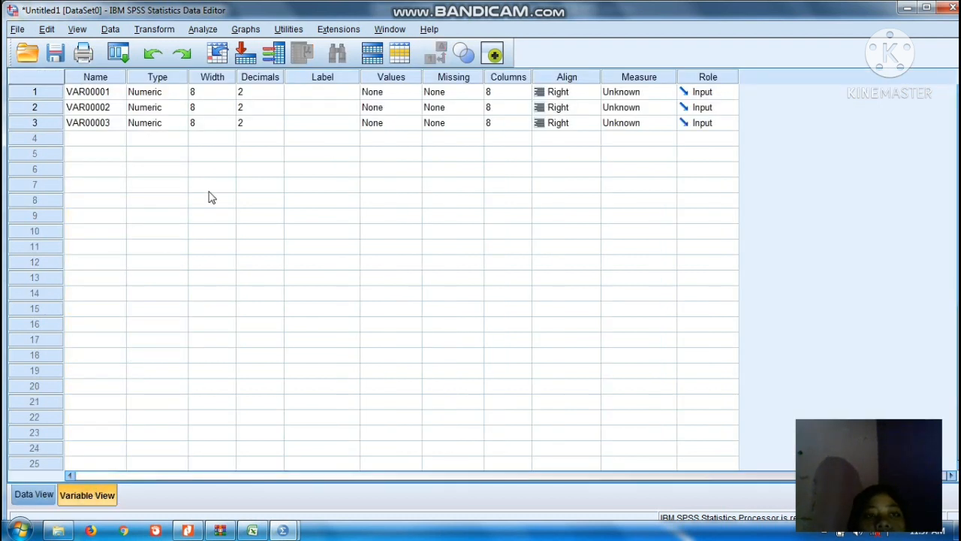
pyautogui.click(108, 93)
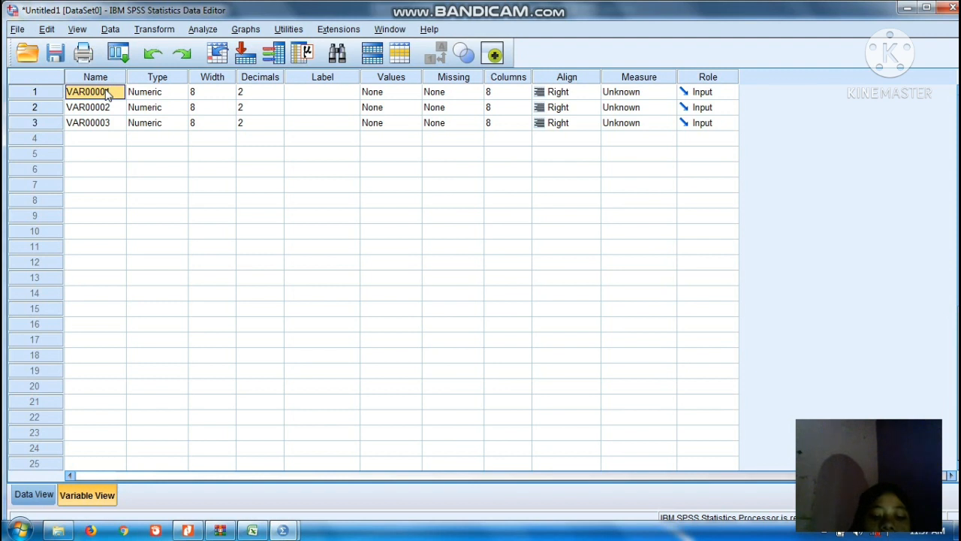
pyautogui.write('X')
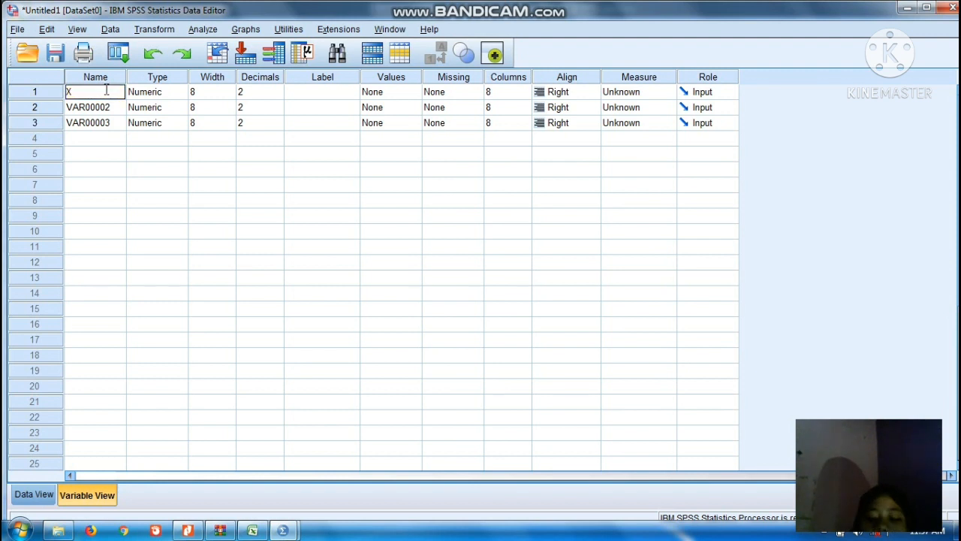
pyautogui.press('Return')
pyautogui.write('Y')
pyautogui.press('Return')
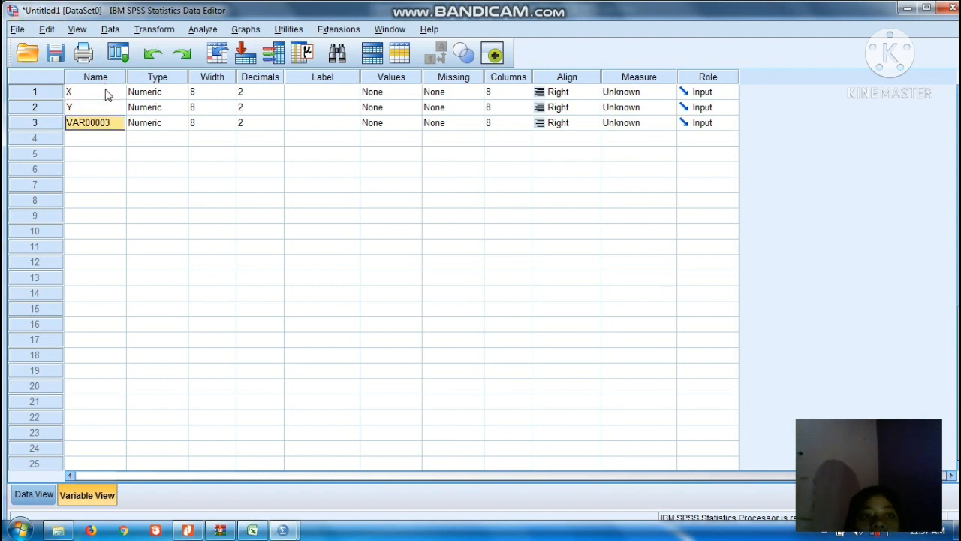
pyautogui.write('Z')
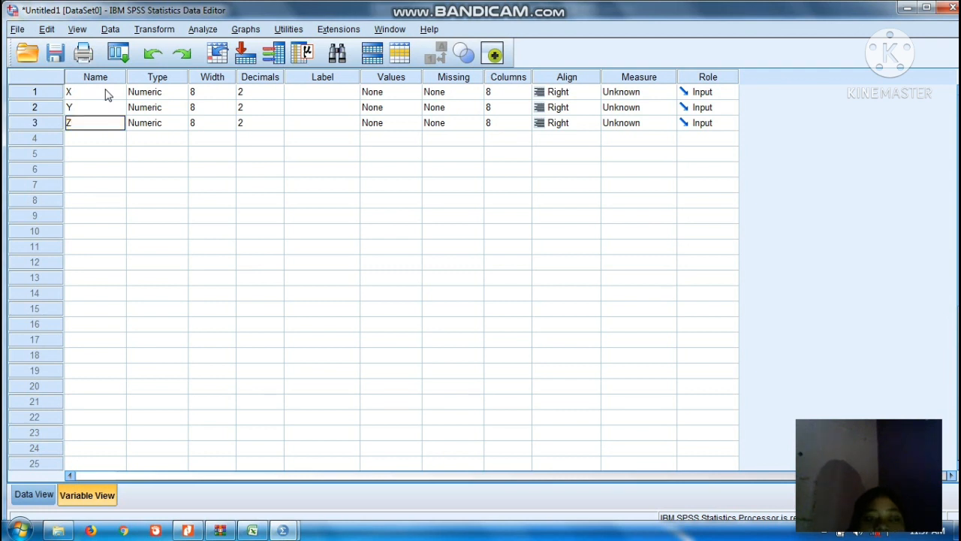
# Set the number of decimals to 0 for the variables X, Y and Z.
pyautogui.click(271, 96)
pyautogui.click(279, 97)
pyautogui.click(278, 97)
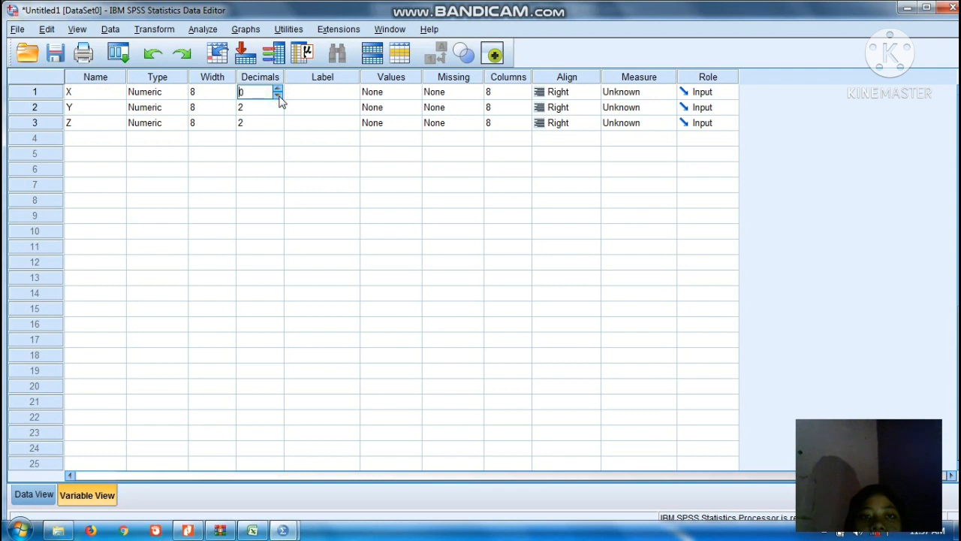
pyautogui.click(280, 110)
pyautogui.click(279, 109)
pyautogui.click(278, 112)
pyautogui.click(278, 123)
pyautogui.click(278, 127)
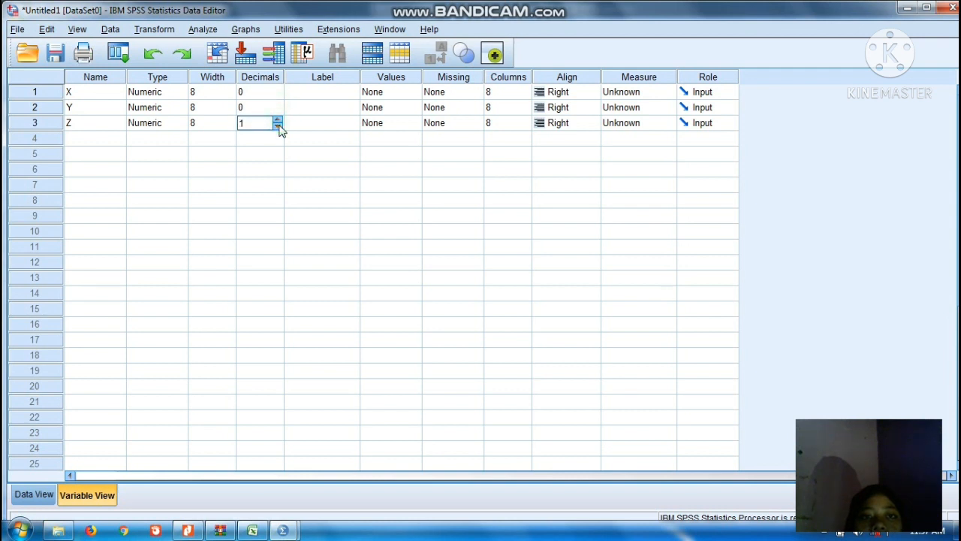
# Label the variables X, Y and Z as IQ, IPK and MOTIVASI respectively in the variable definitions.
pyautogui.click(313, 96)
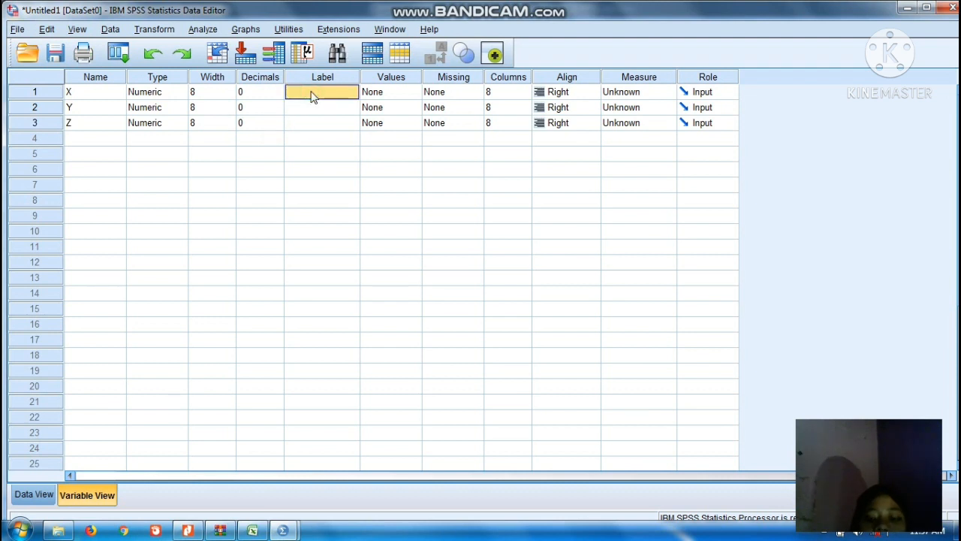
pyautogui.write('IQ')
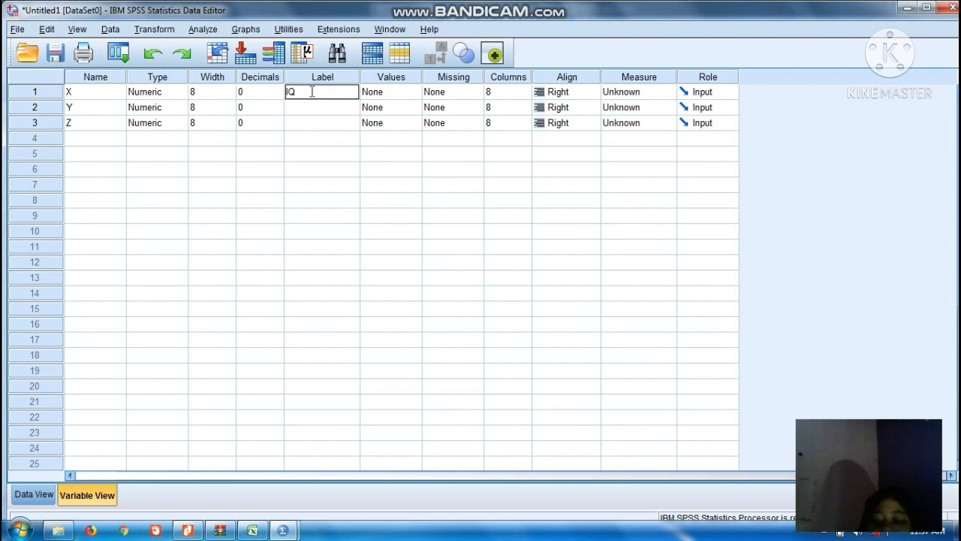
pyautogui.press('Return')
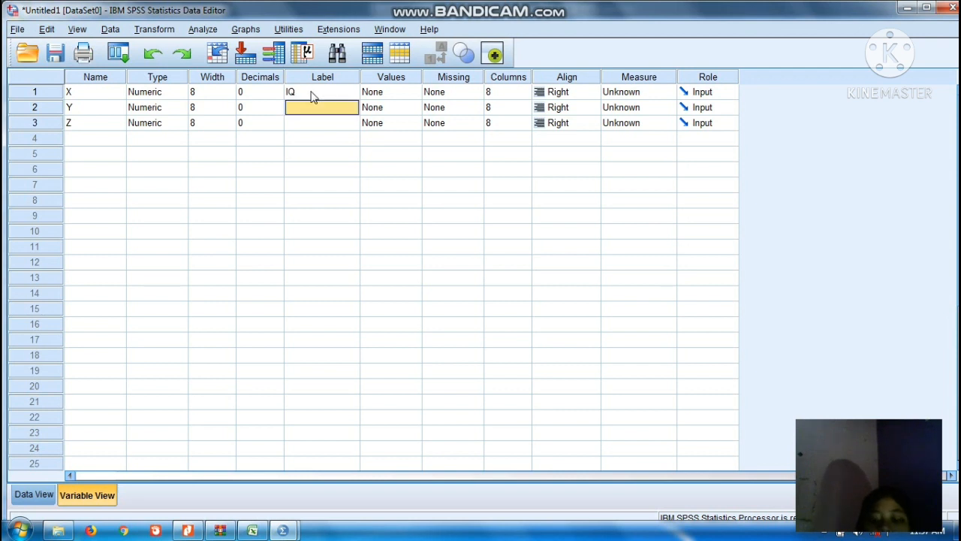
pyautogui.write('IPK')
pyautogui.press('Return')
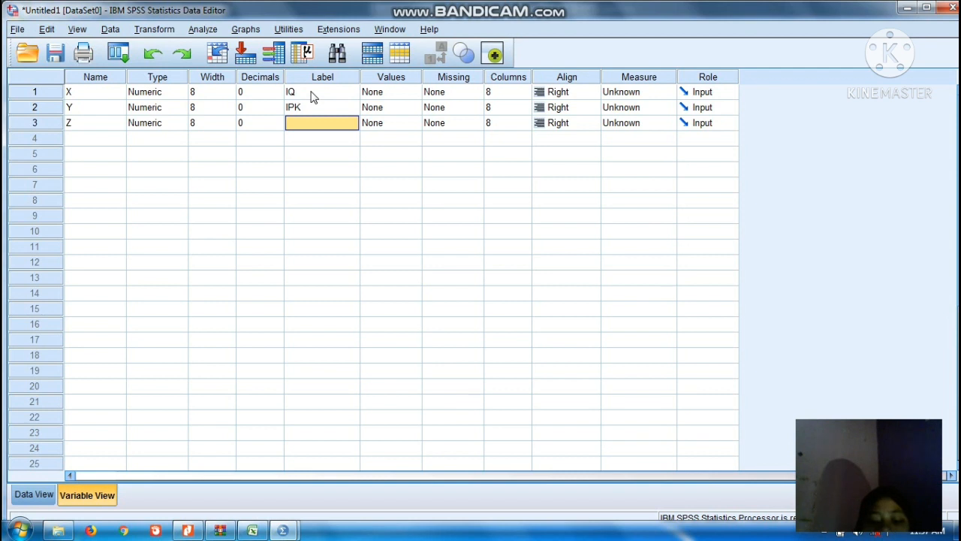
pyautogui.write('MOTIV')
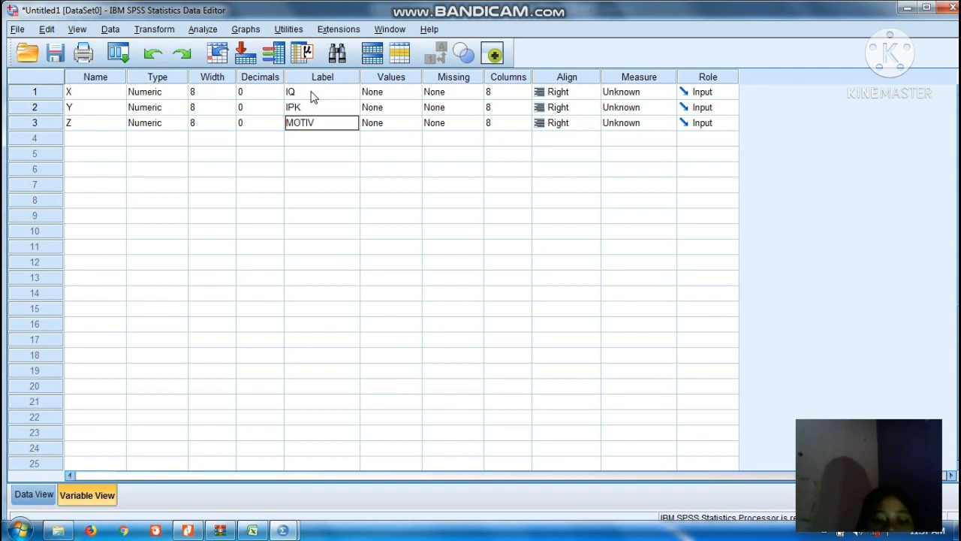
pyautogui.write('ASI')
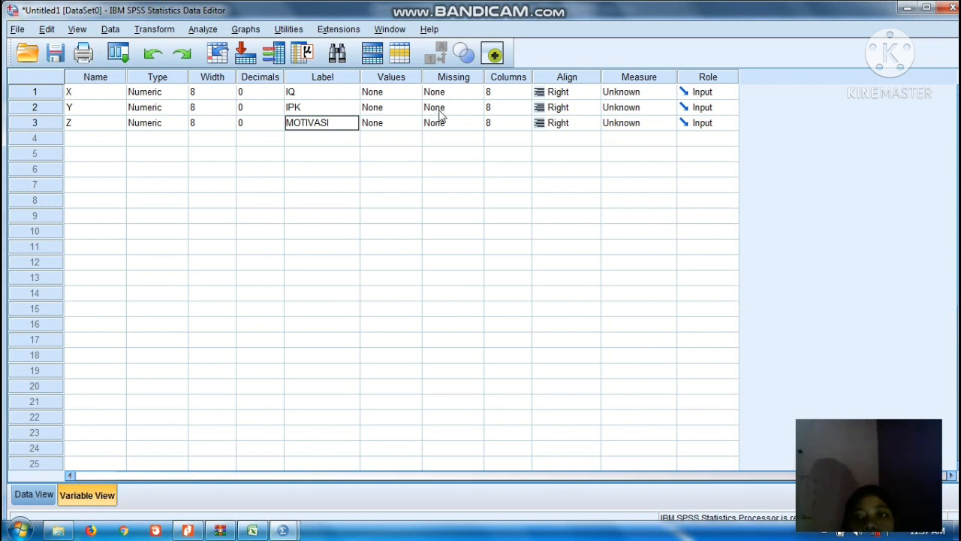
# Set the measurement level of the variables X, Y and Z to Scale.
pyautogui.click(610, 92)
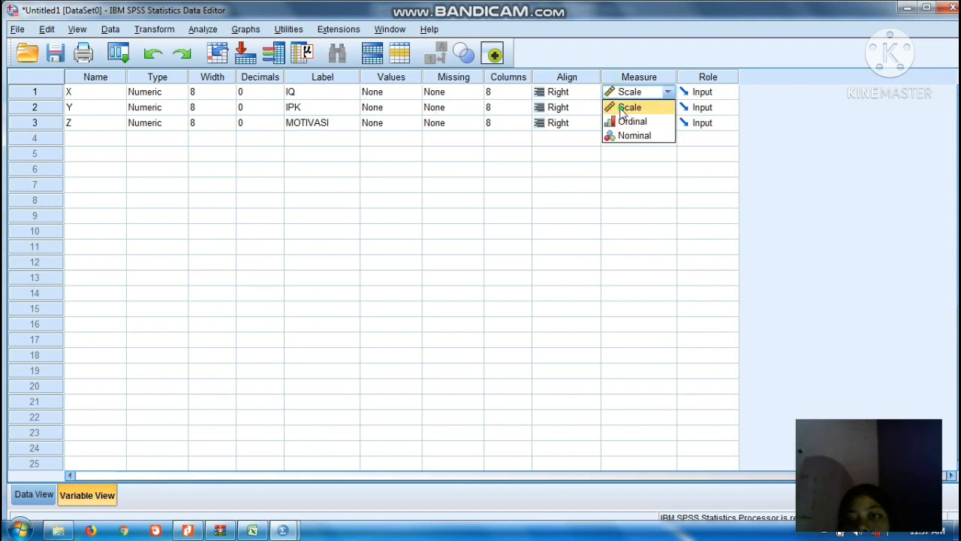
pyautogui.click(627, 108)
pyautogui.click(627, 108)
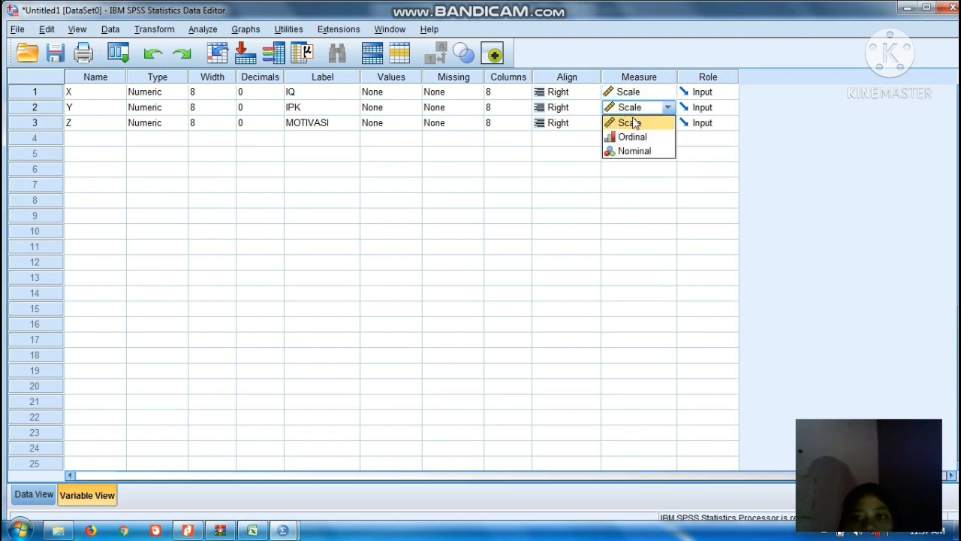
pyautogui.click(633, 127)
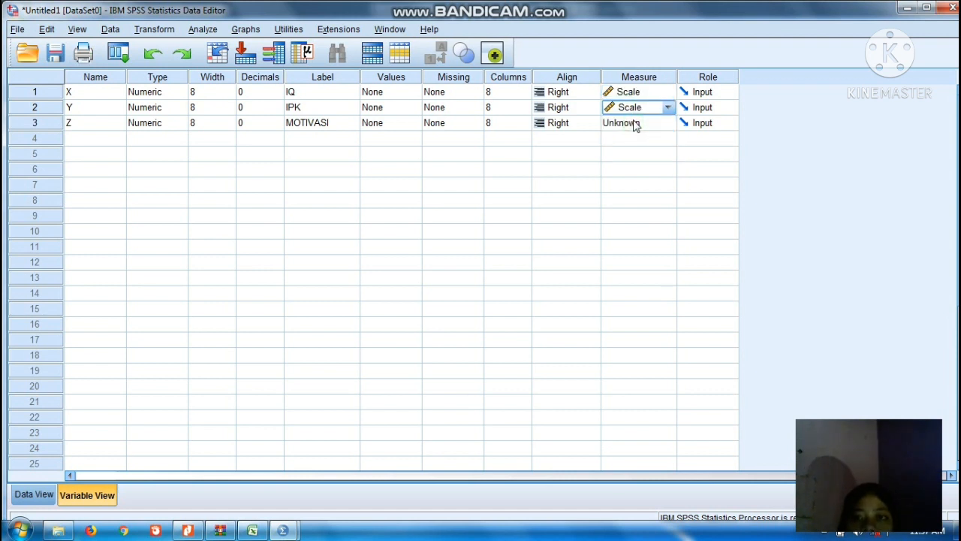
pyautogui.click(635, 124)
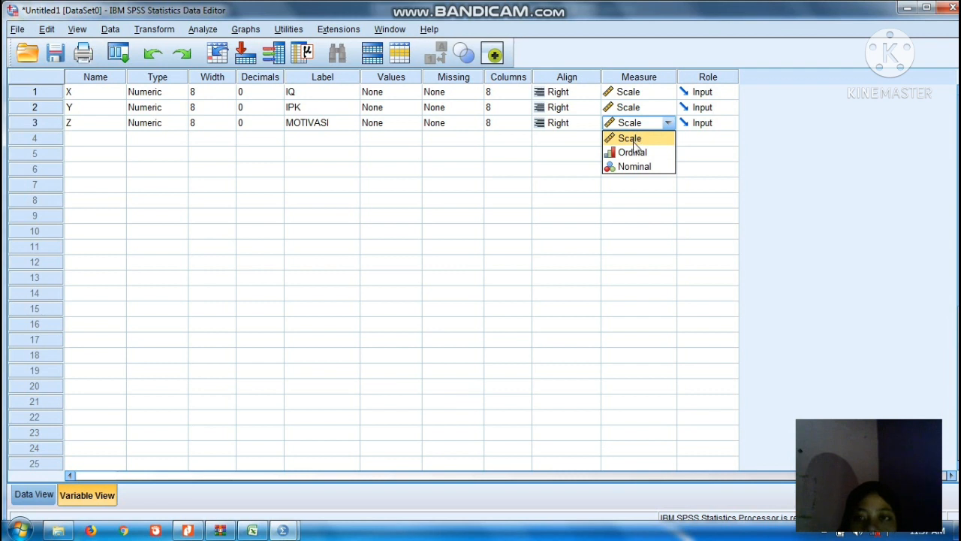
pyautogui.click(635, 141)
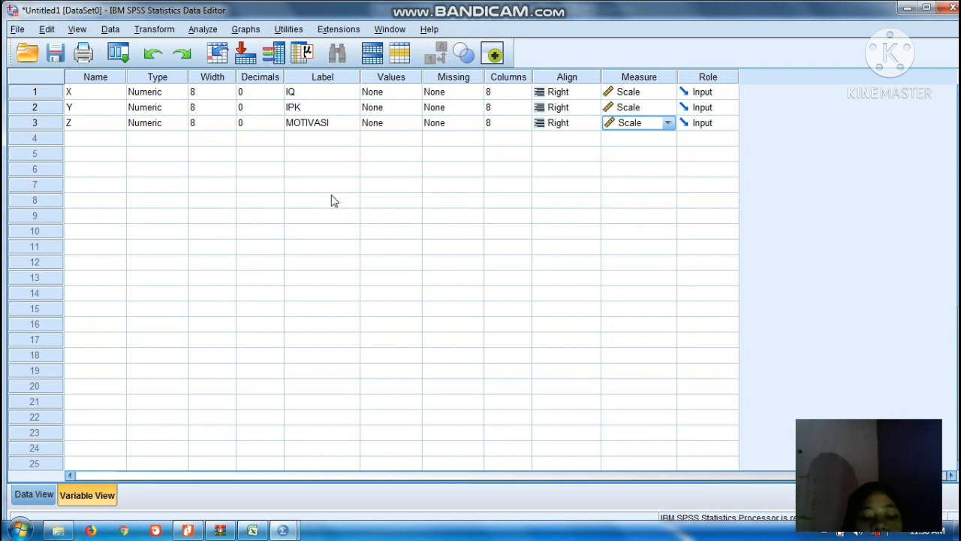
# Start an Explore analysis from Descriptive Statistics with IQ, IPK and MOTIVASI all in the dependent list.
pyautogui.click(214, 34)
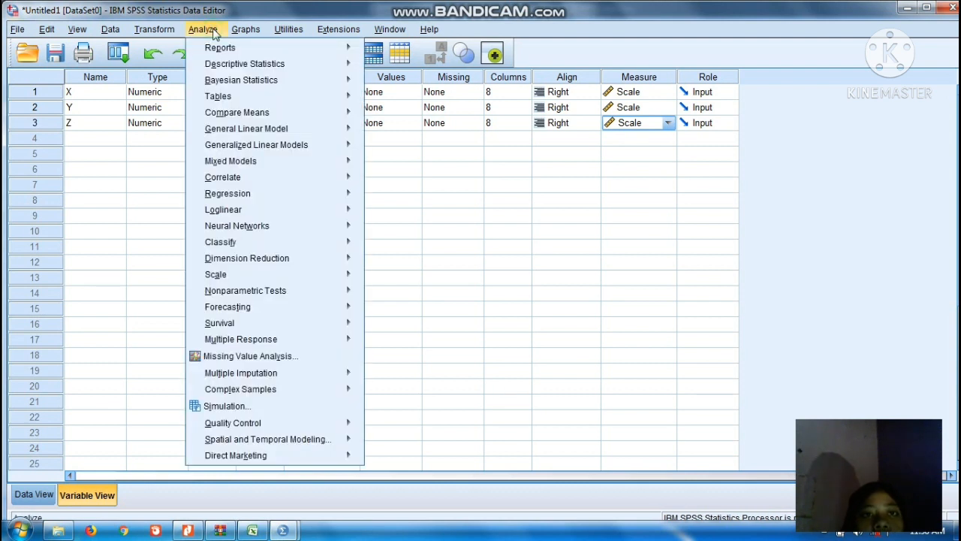
pyautogui.moveTo(297, 70)
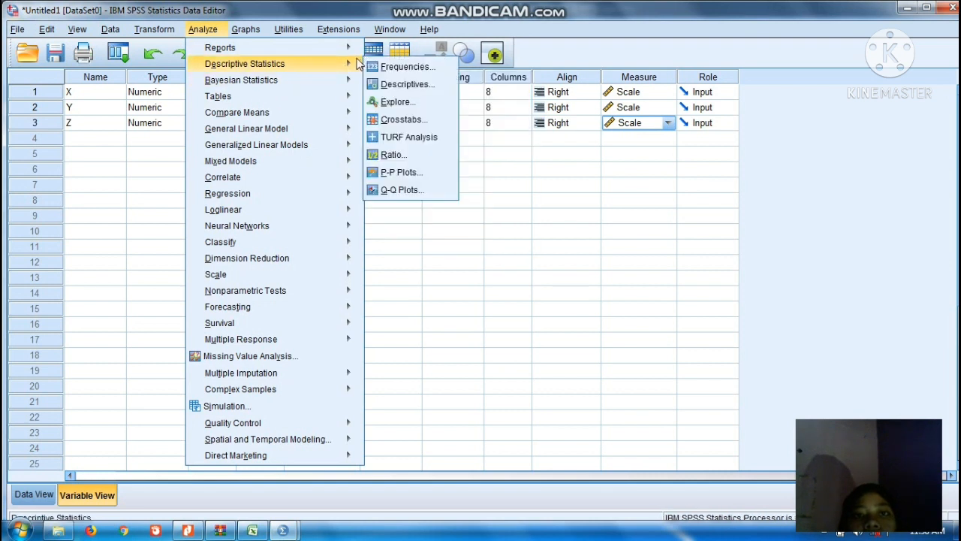
pyautogui.click(396, 103)
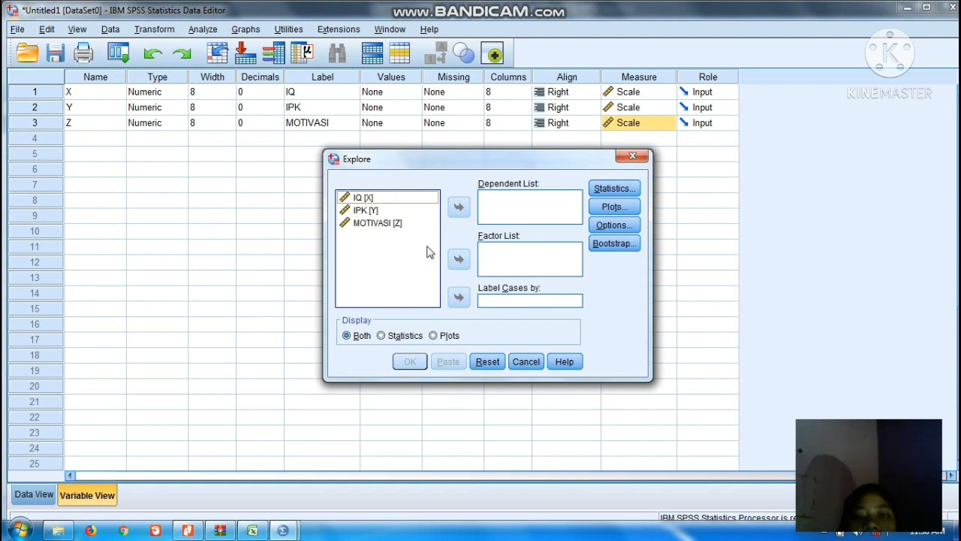
pyautogui.click(407, 200)
pyautogui.hotkey('ctrl', 'a')
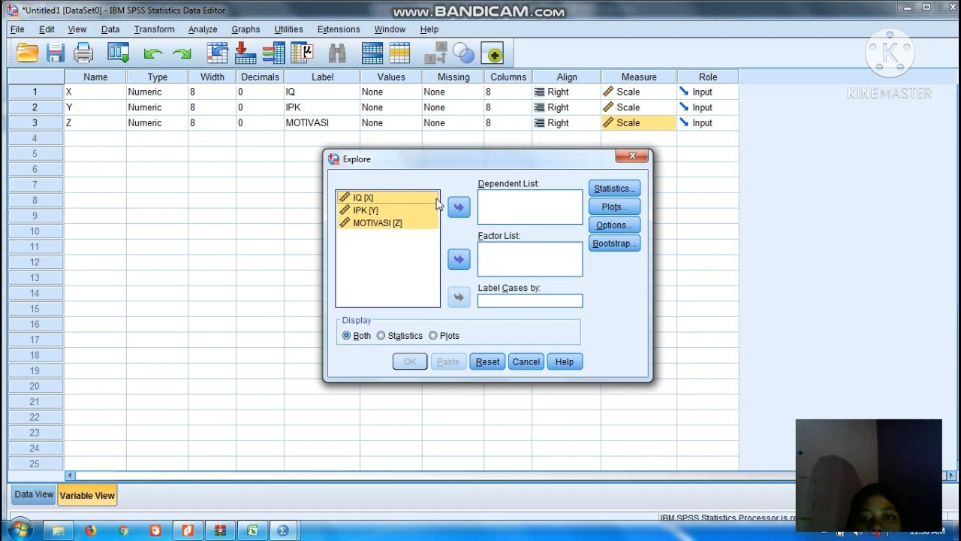
pyautogui.click(456, 214)
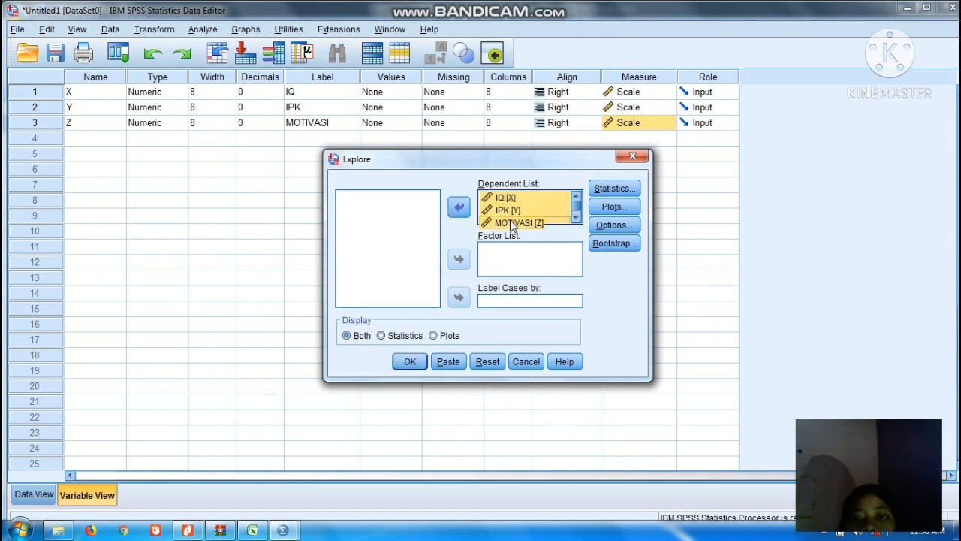
# Enable normality plots with tests for the Explore analysis and run it.
pyautogui.click(601, 213)
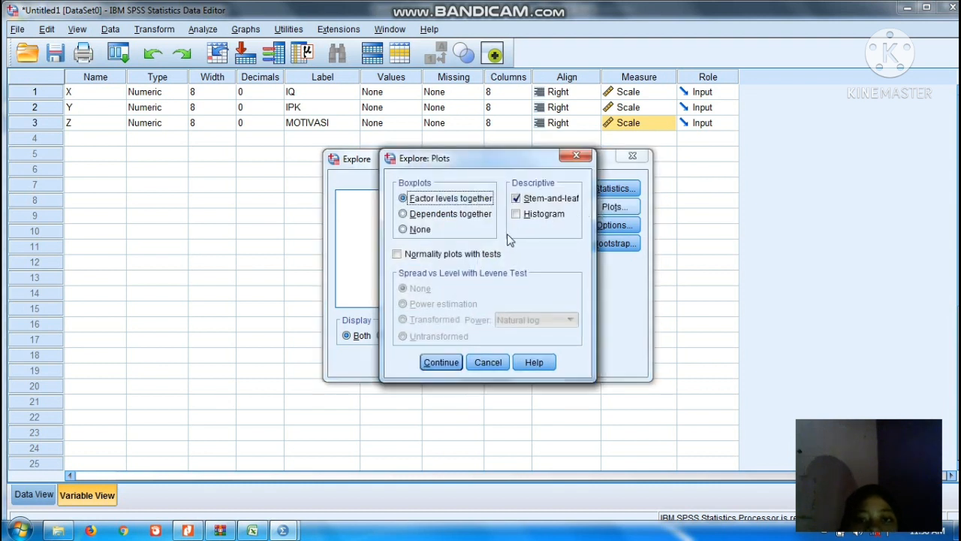
pyautogui.click(397, 255)
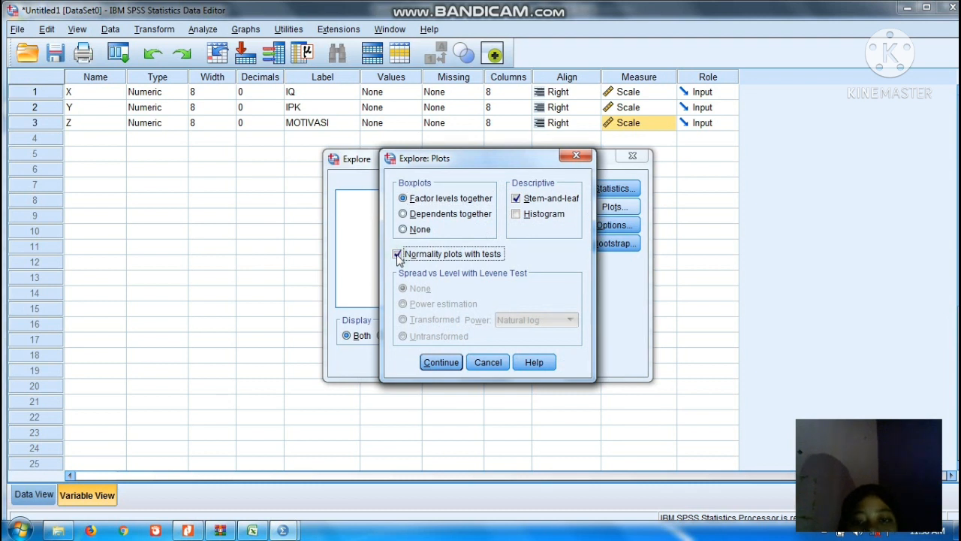
pyautogui.click(442, 362)
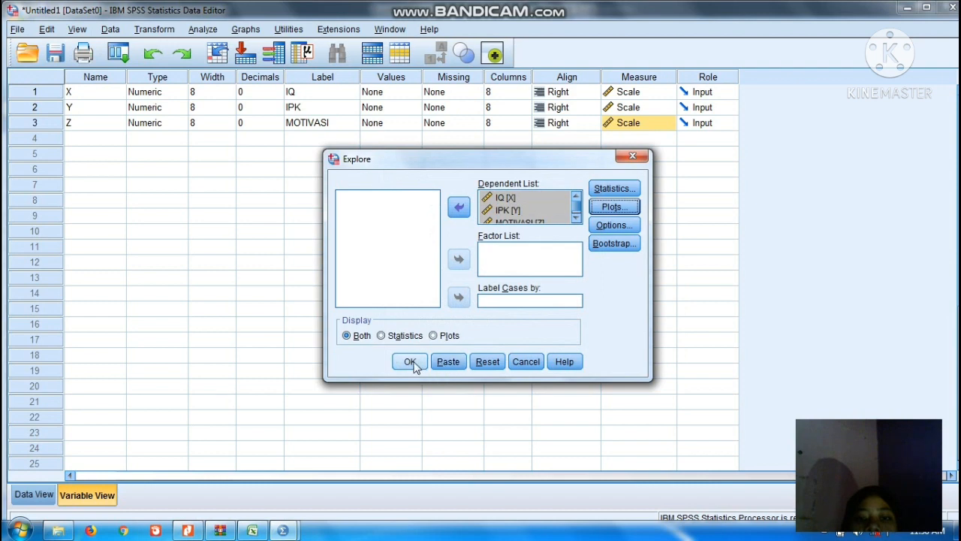
pyautogui.click(411, 362)
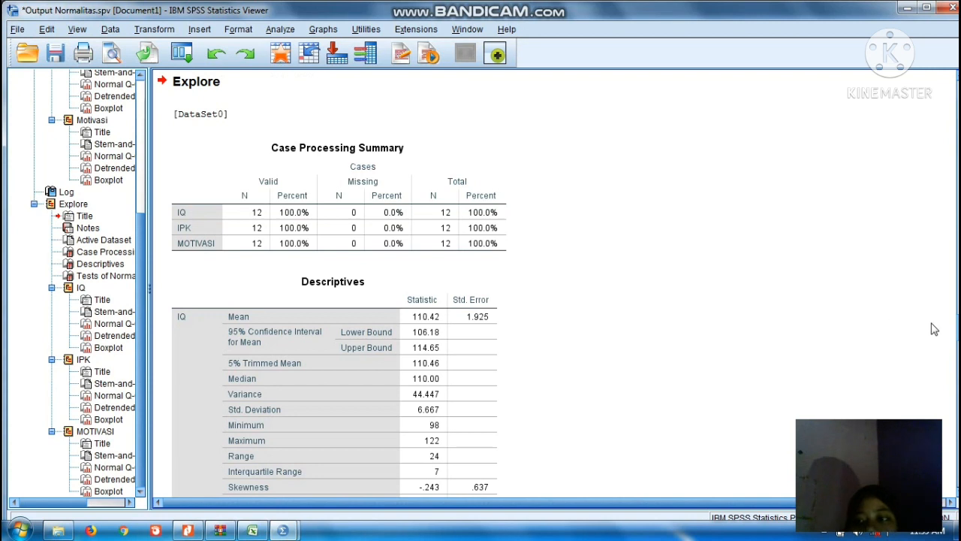
# Examine the Explore output from the case summary and descriptives down to the Tests of Normality significance values for each variable.
pyautogui.scroll(2, 332, 280)
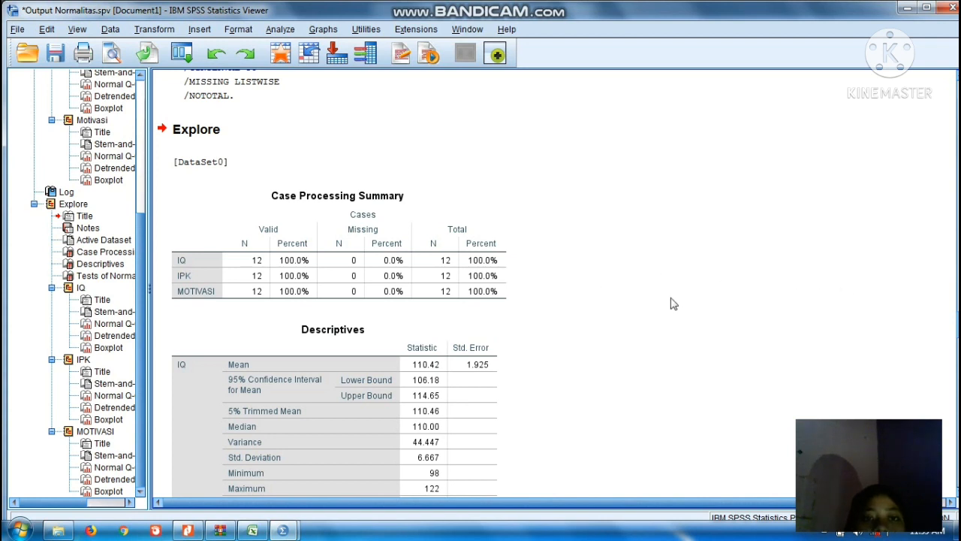
pyautogui.click(354, 259)
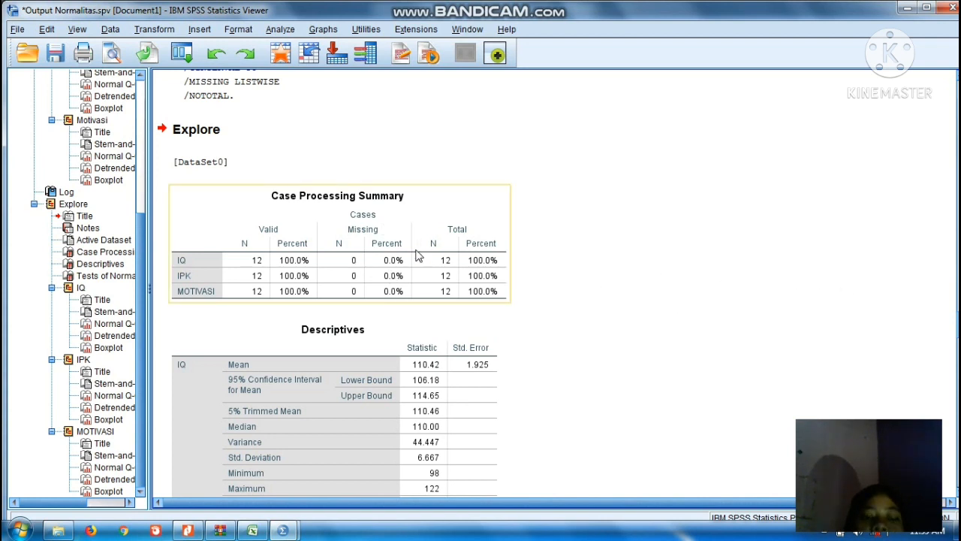
pyautogui.click(344, 328)
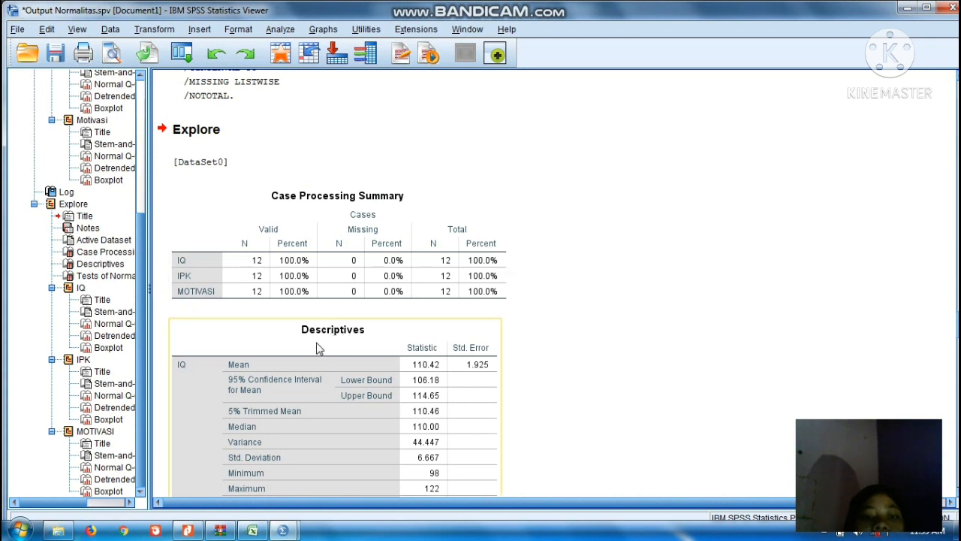
pyautogui.click(509, 367)
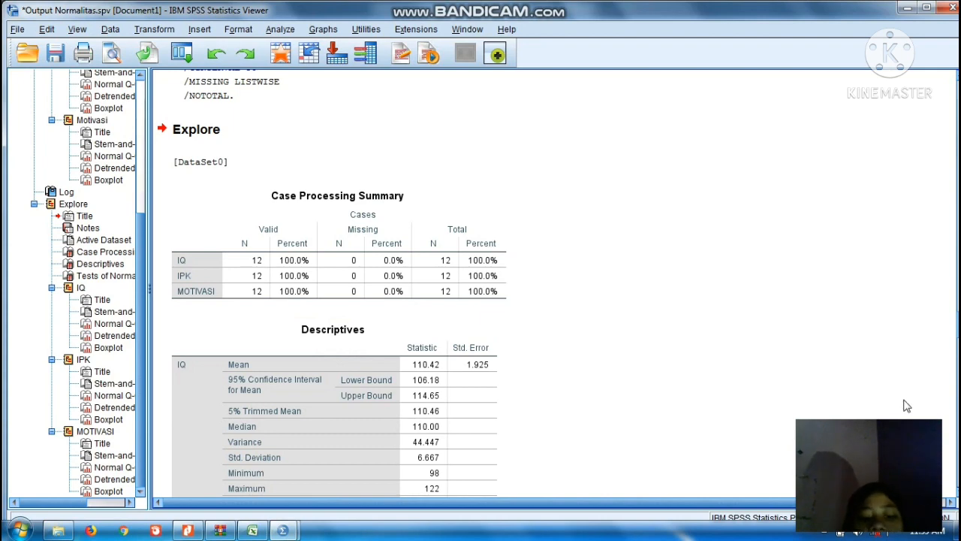
pyautogui.scroll(-15, 340, 284)
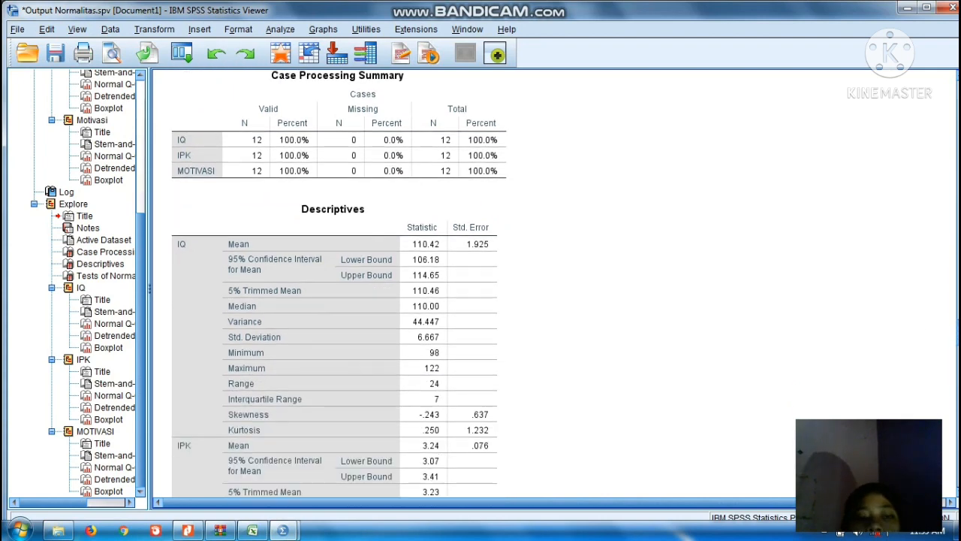
pyautogui.scroll(-2, 891, 334)
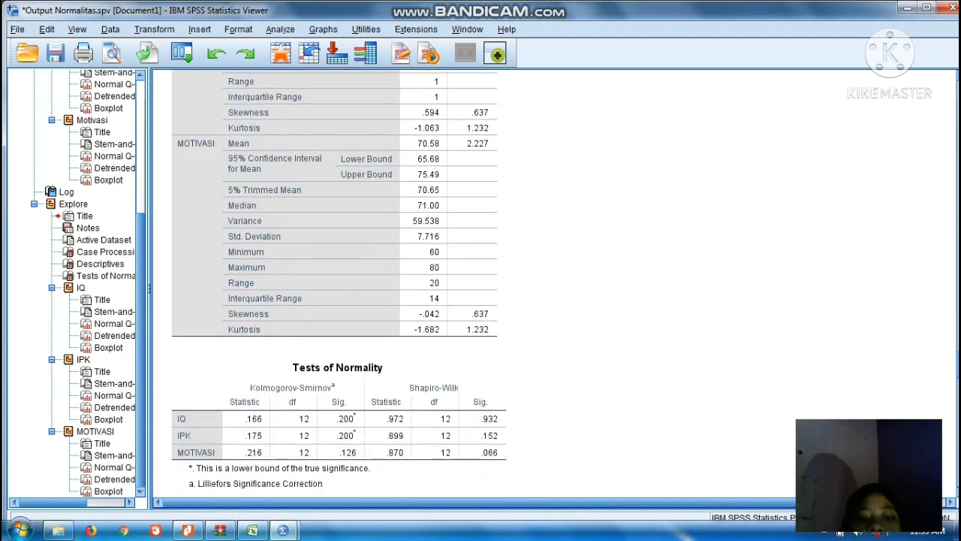
pyautogui.click(493, 426)
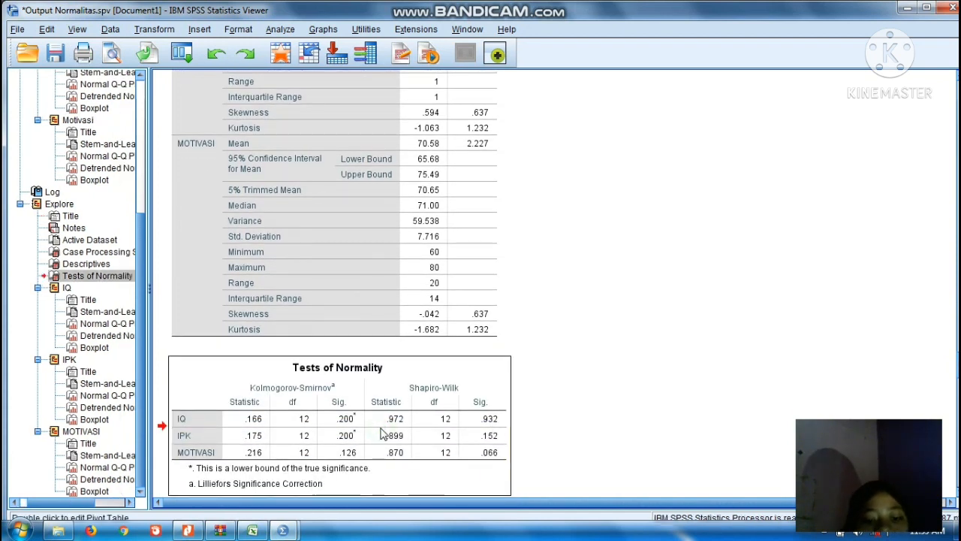
pyautogui.click(296, 413)
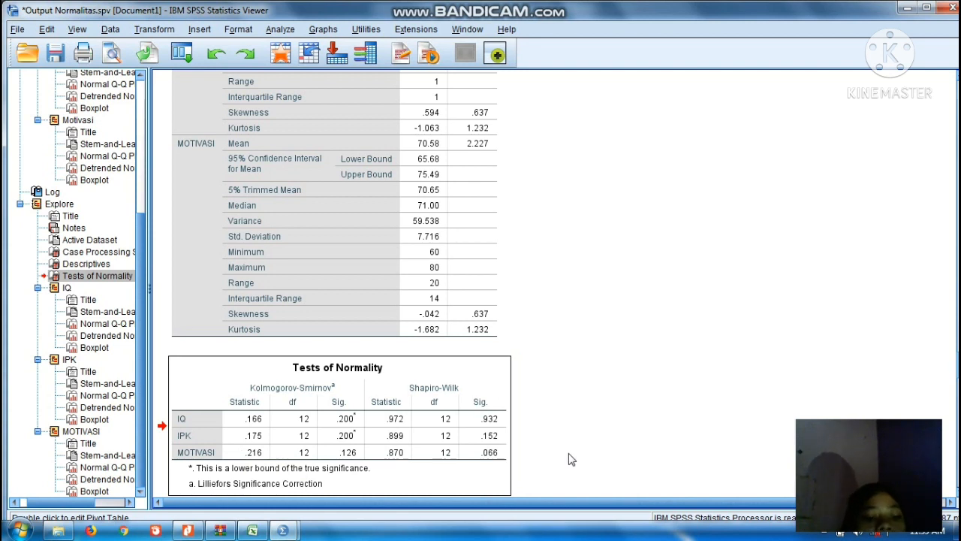
# Start a Partial Correlations analysis and add IQ and IPK as the variables to correlate.
pyautogui.click(280, 30)
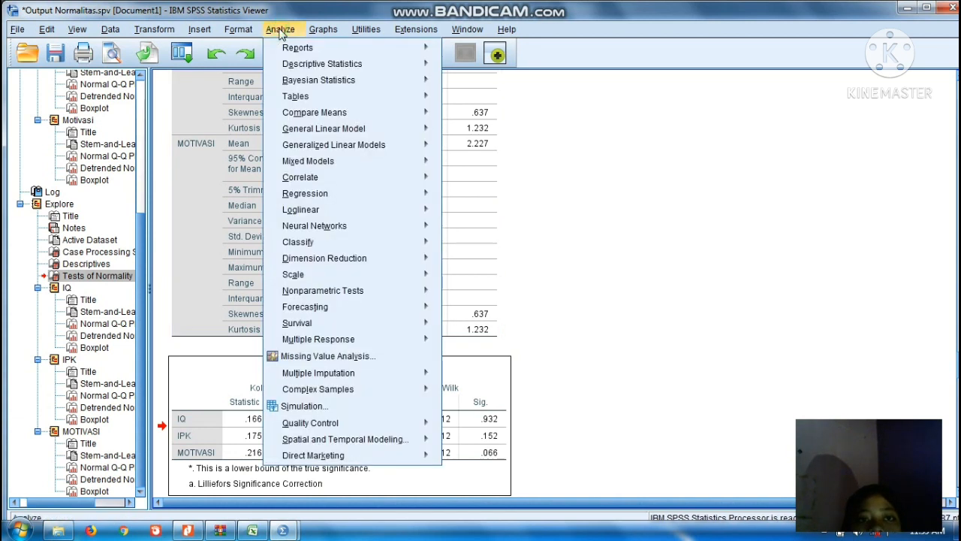
pyautogui.moveTo(356, 176)
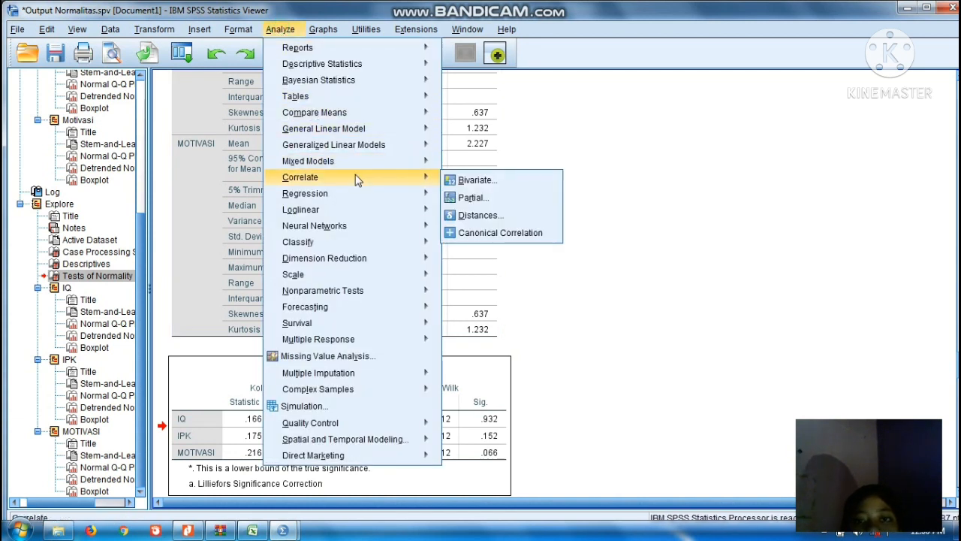
pyautogui.click(451, 201)
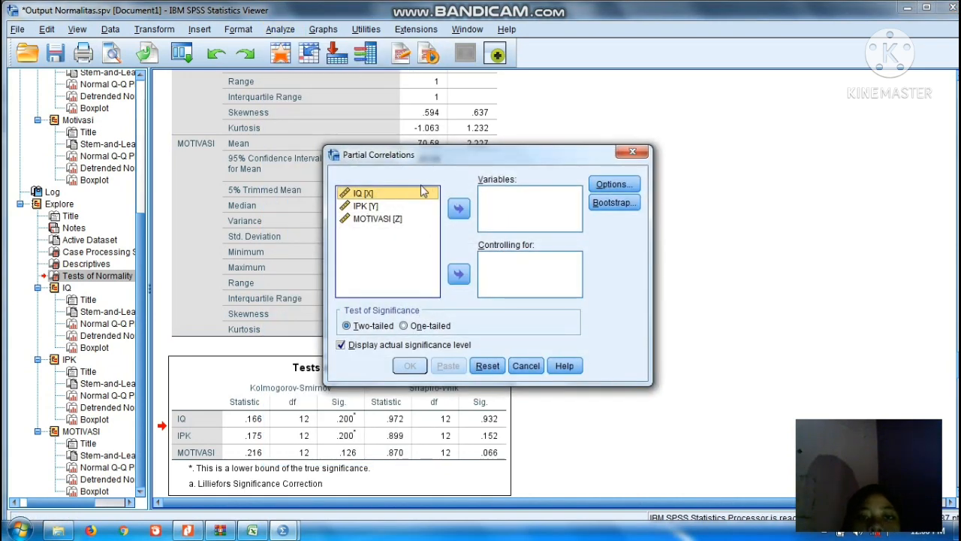
pyautogui.click(375, 195)
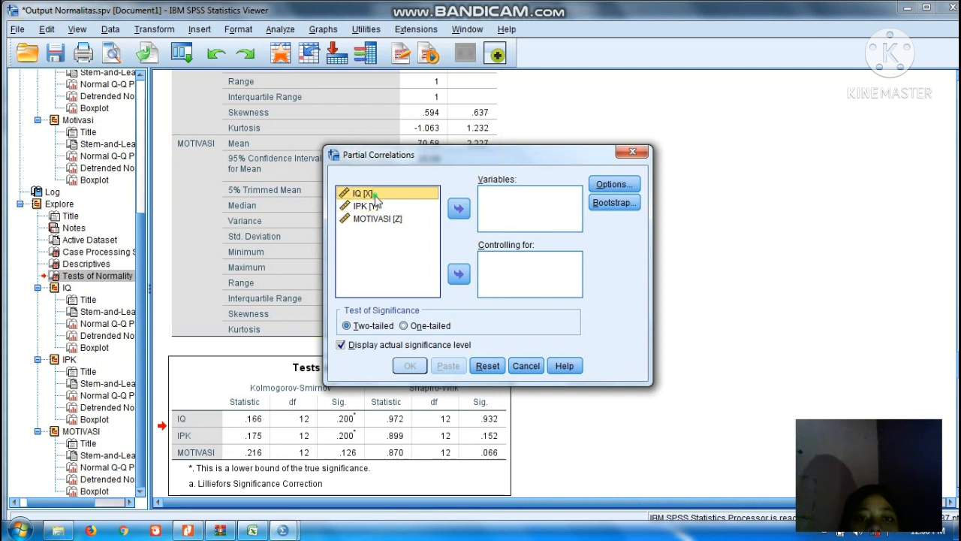
pyautogui.hotkey('shift', 'Down')
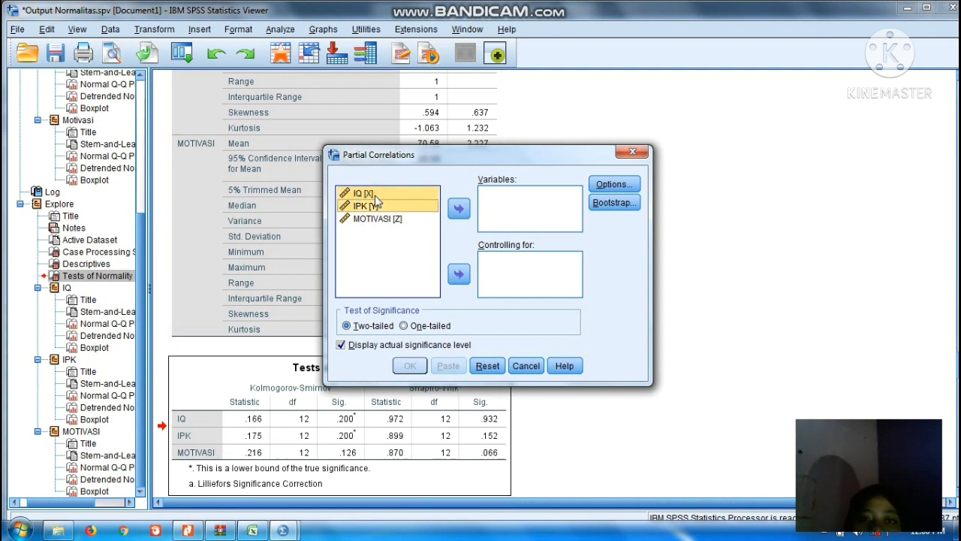
pyautogui.click(458, 210)
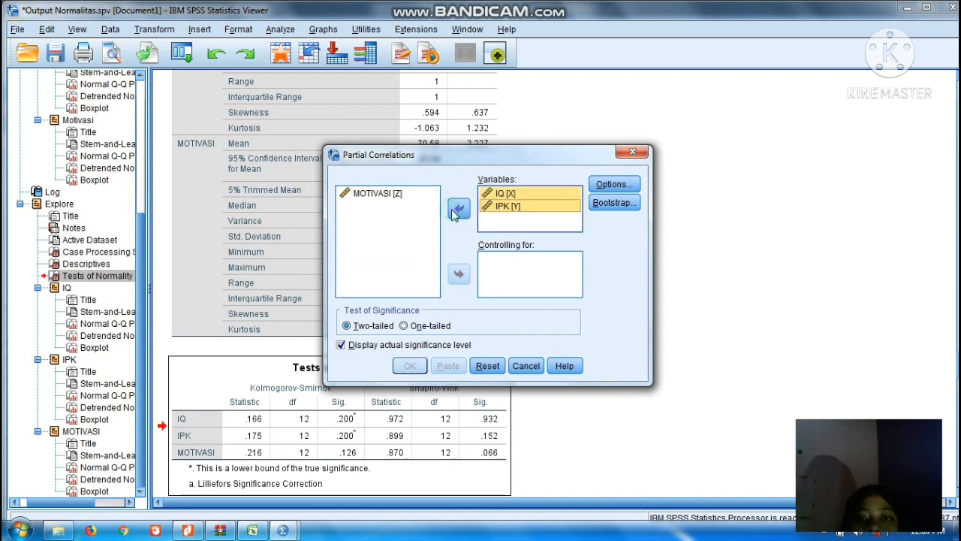
# Control for MOTIVASI and run the partial correlation with means and standard deviations, zero-order correlations and pairwise exclusion of missing cases.
pyautogui.click(391, 195)
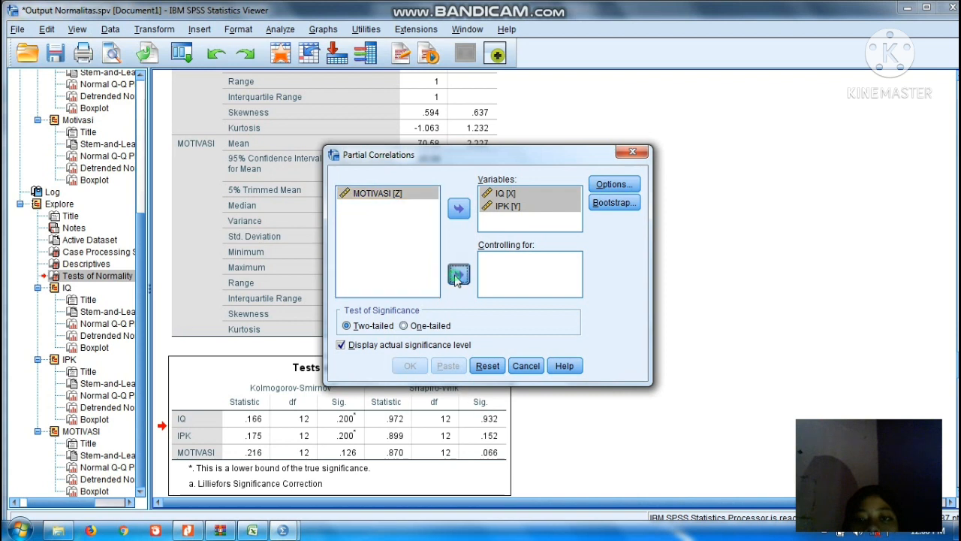
pyautogui.click(458, 275)
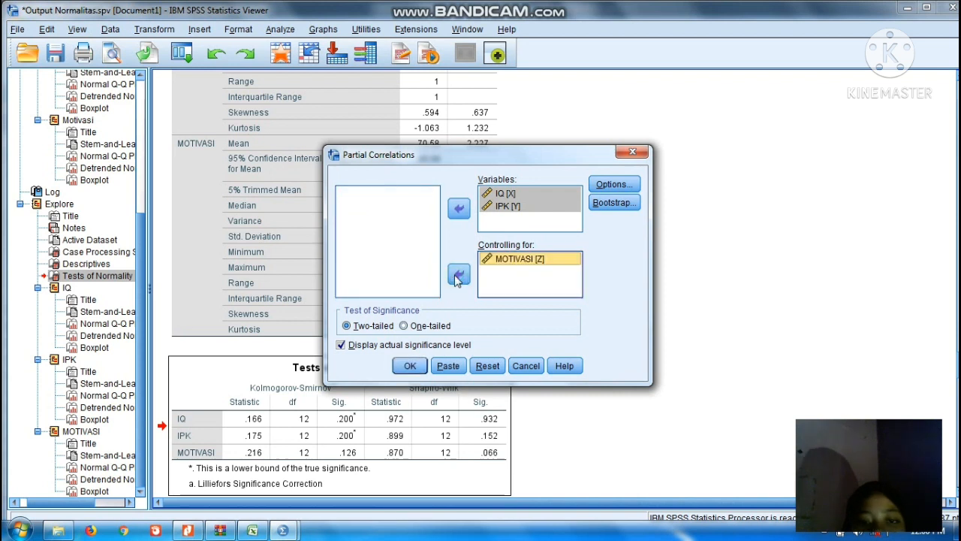
pyautogui.click(620, 186)
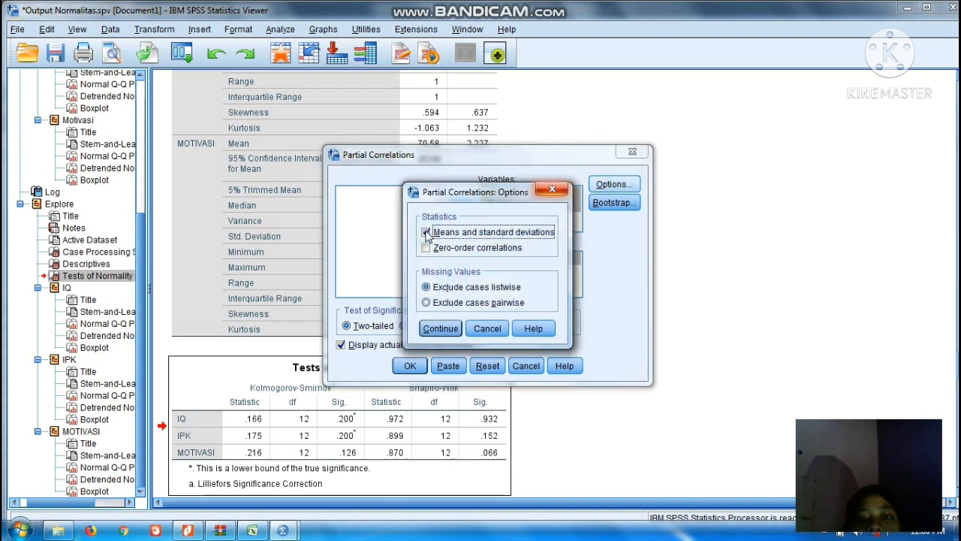
pyautogui.click(426, 248)
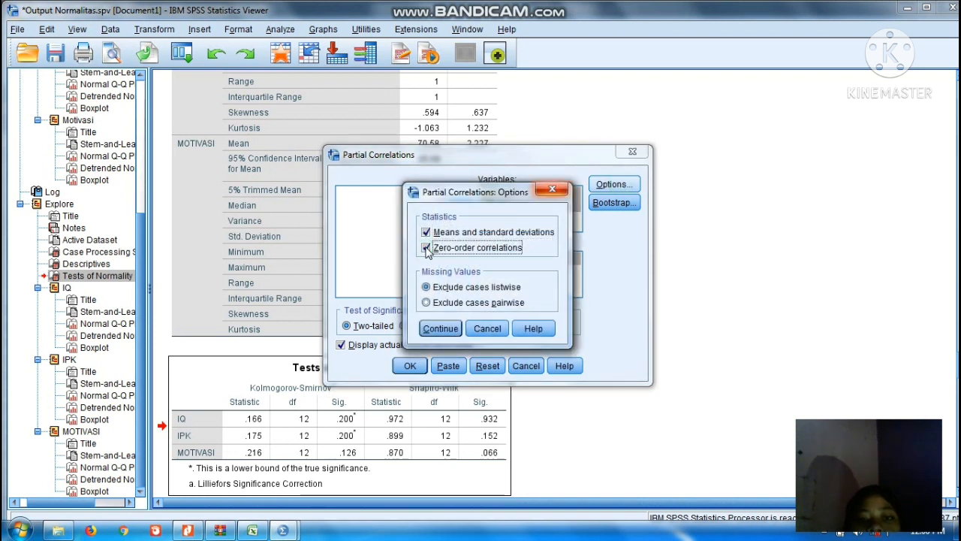
pyautogui.click(426, 303)
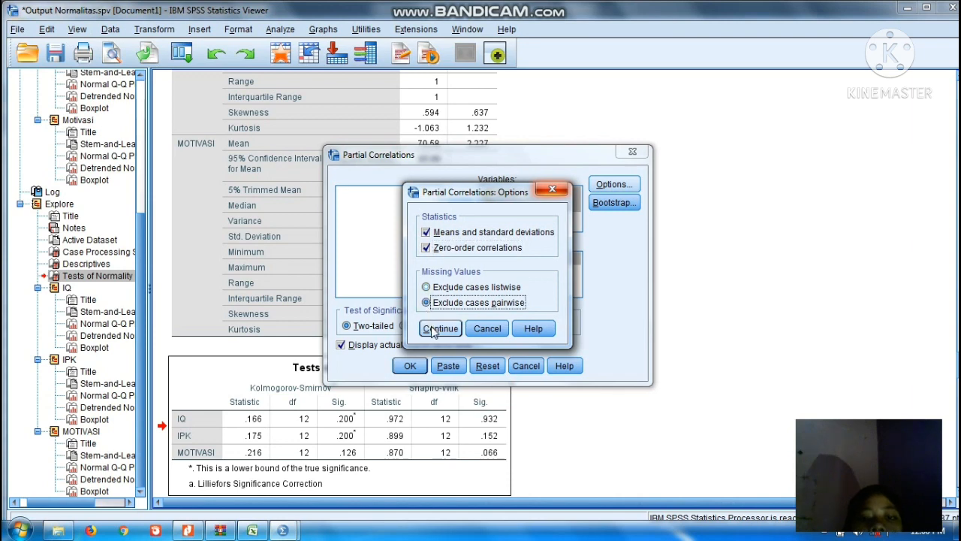
pyautogui.click(433, 329)
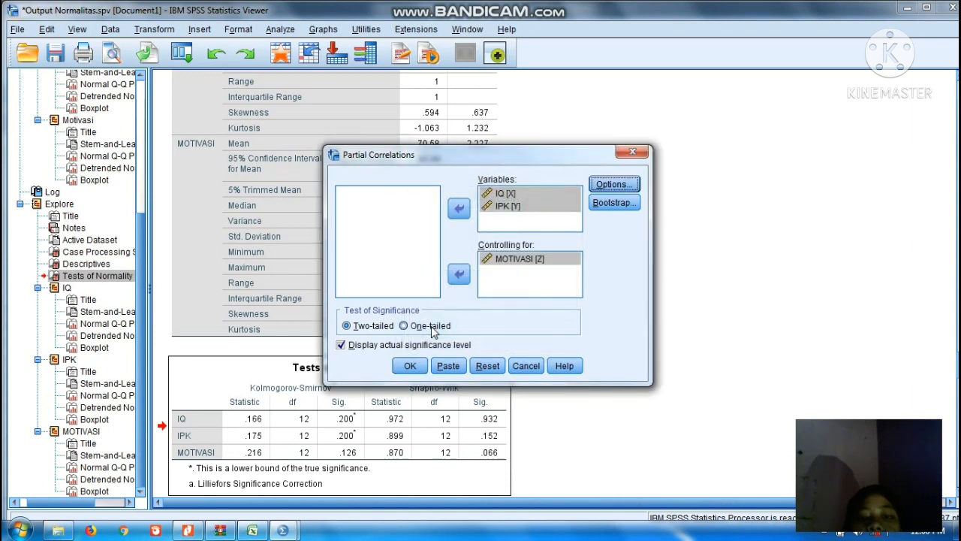
pyautogui.click(409, 366)
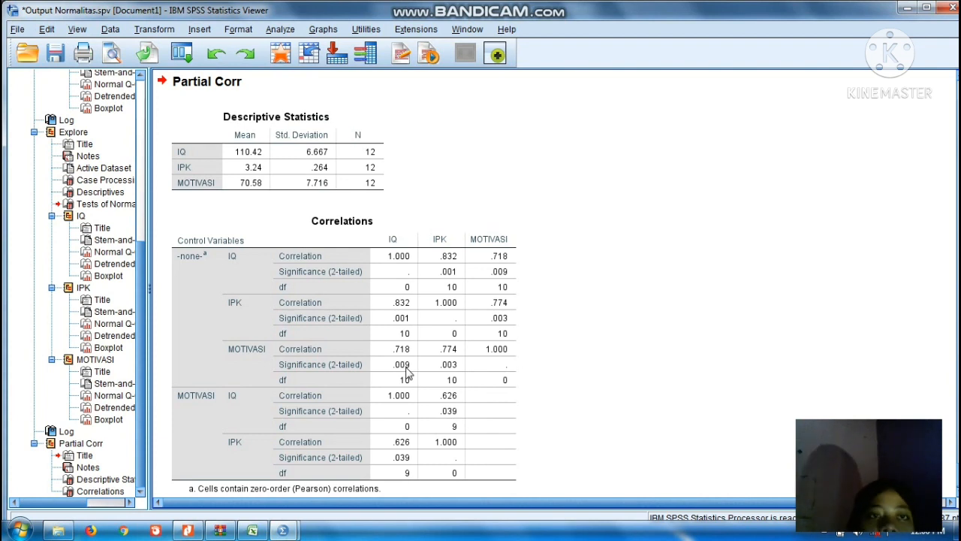
# Examine the Partial Corr output, covering the Descriptive Statistics table and the Correlations table with and without MOTIVASI as control.
pyautogui.click(318, 341)
pyautogui.click(357, 145)
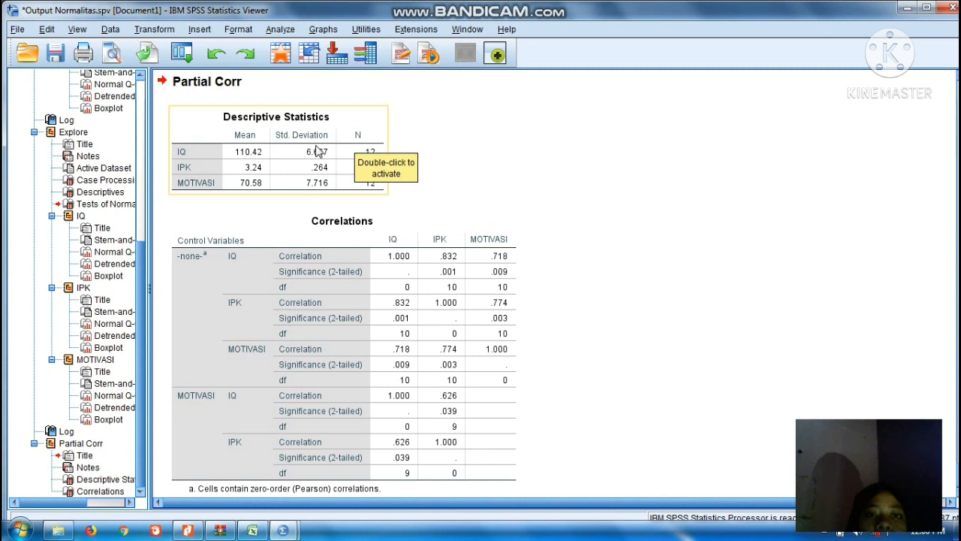
pyautogui.click(474, 164)
pyautogui.click(272, 158)
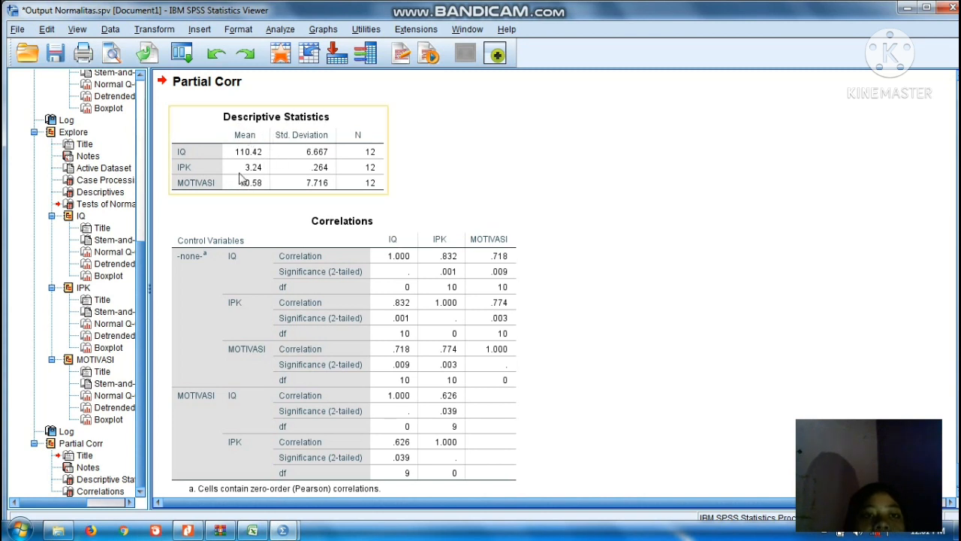
pyautogui.click(571, 280)
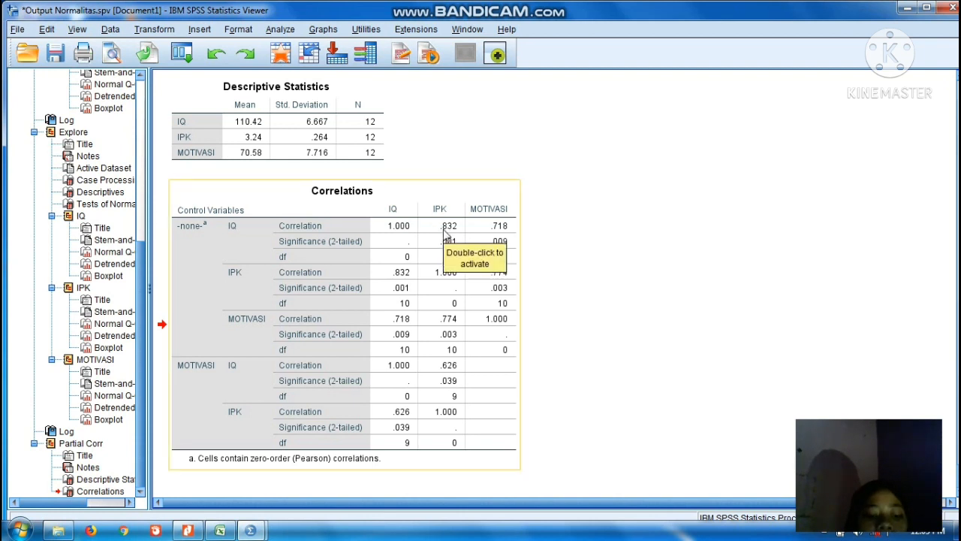
pyautogui.click(362, 241)
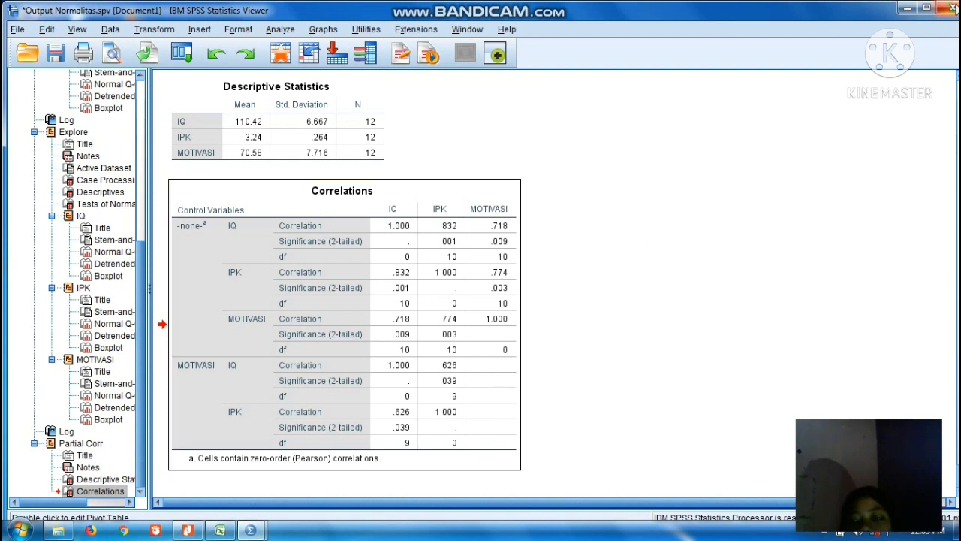
pyautogui.hotkey('alt', 'F4')
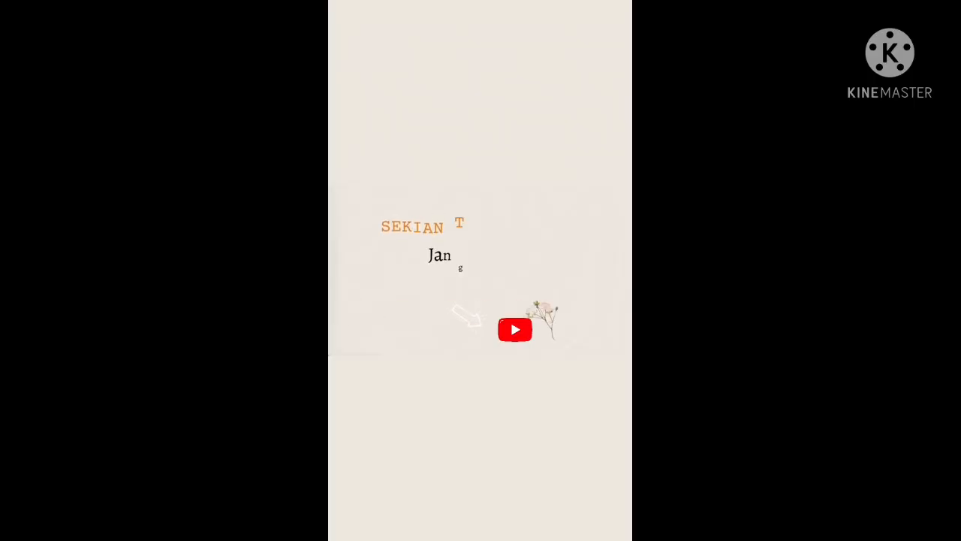